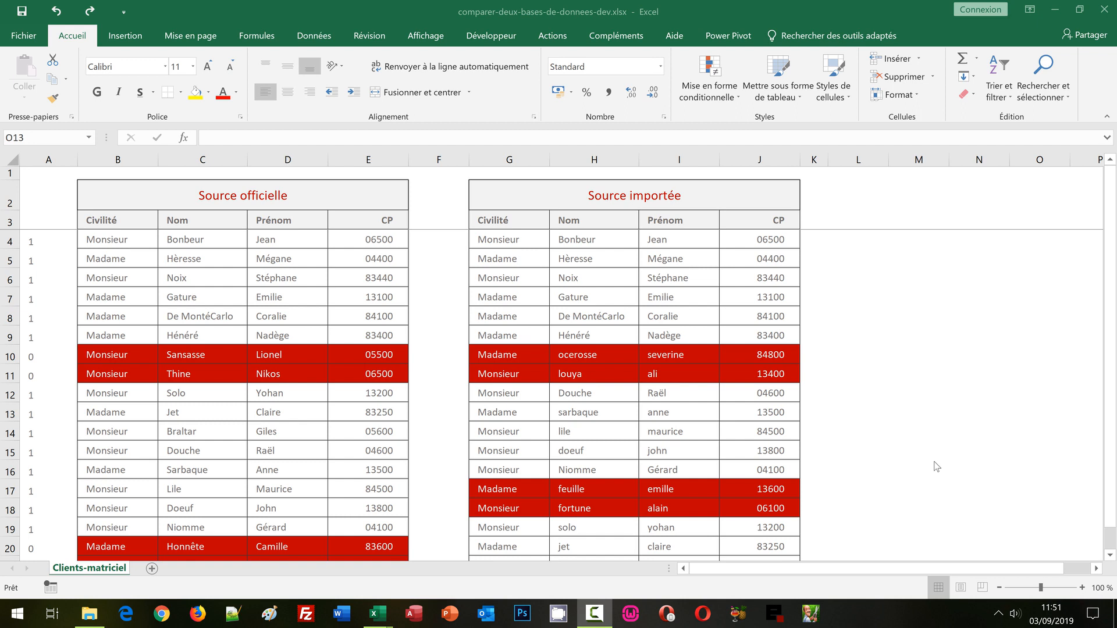
Set the postal code in cell E13 of the Source officielle table to 83000
left_click(933, 412)
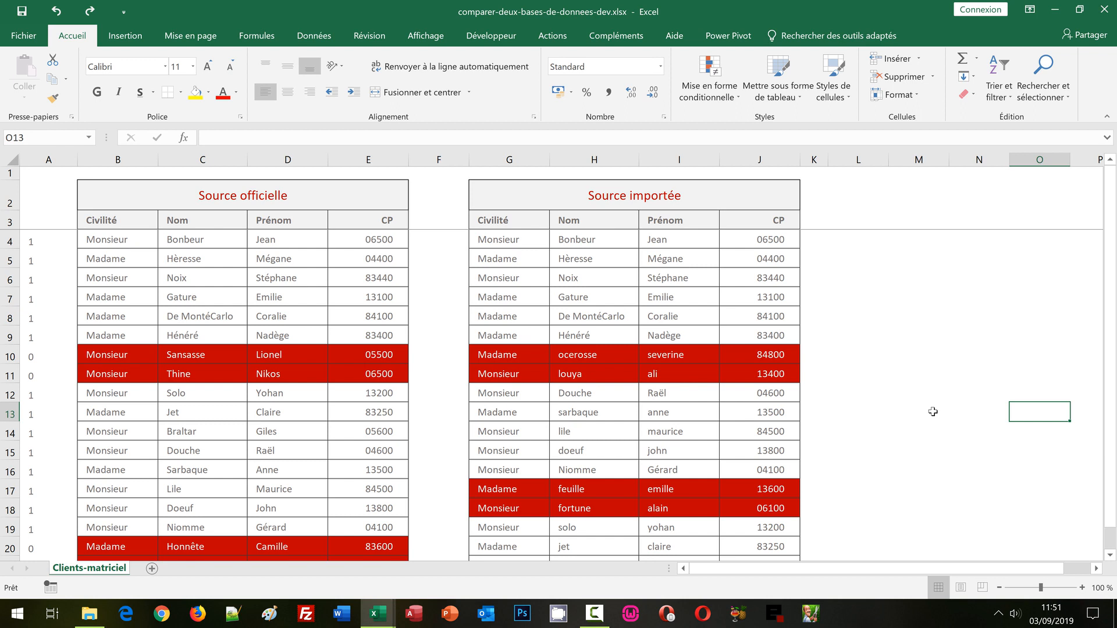
left_click(381, 414)
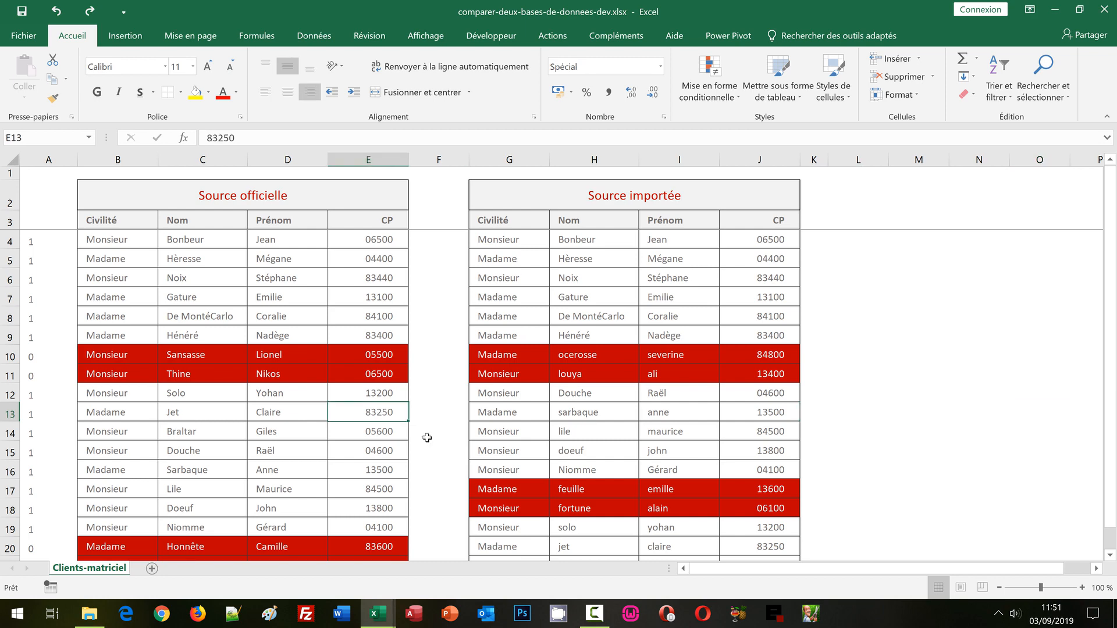
type("83000")
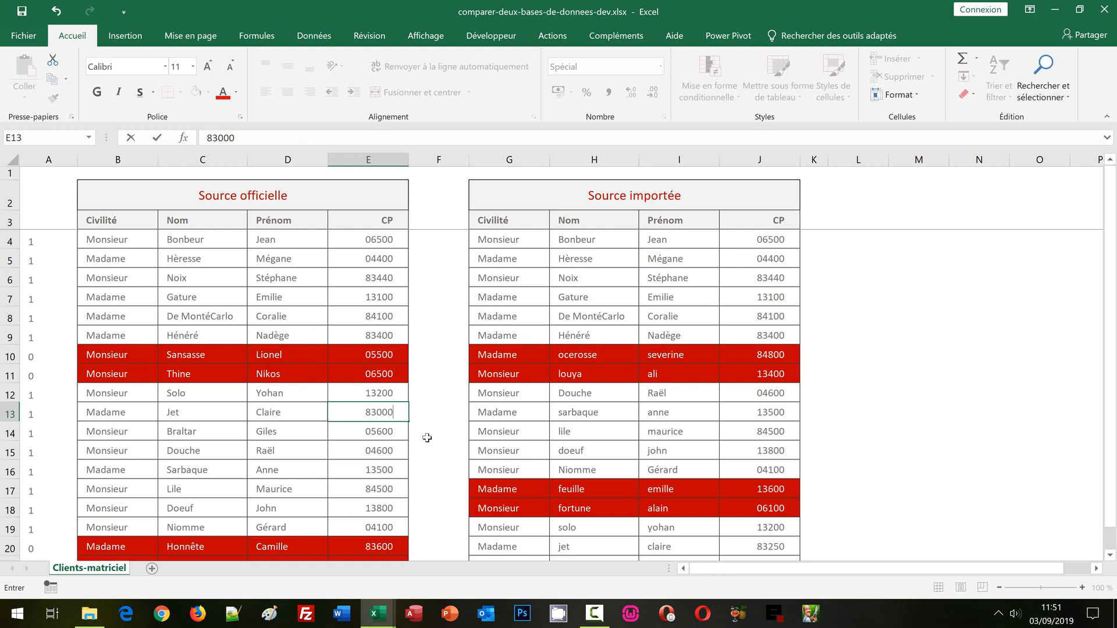
key("Return")
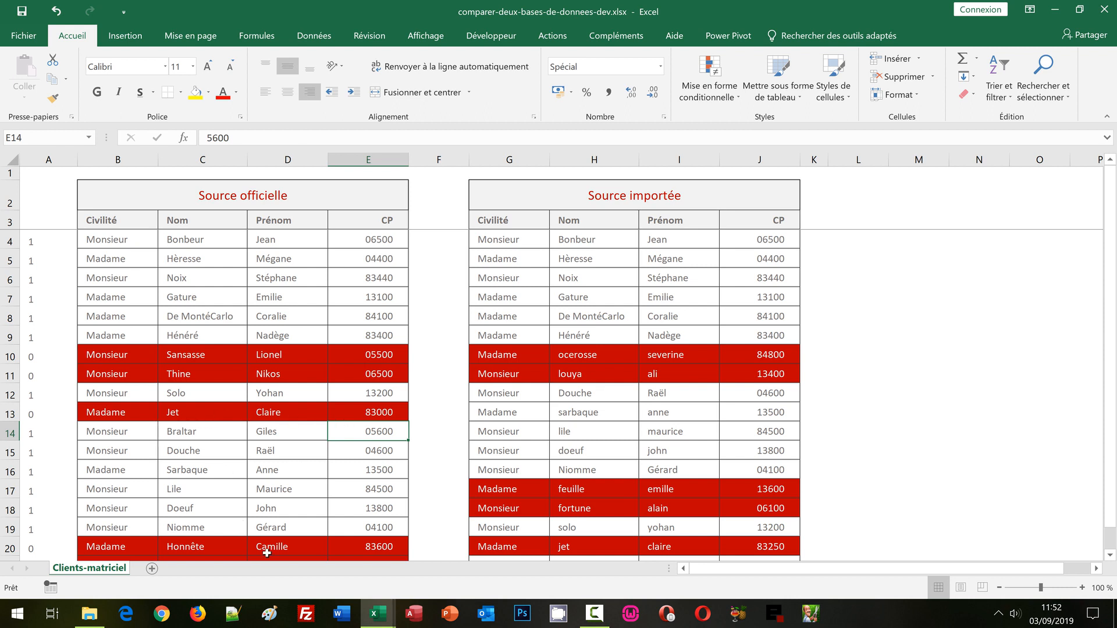
Switch to the workbook comparer-deux-bases-de-donnees.xlsx
mouse_move(384, 625)
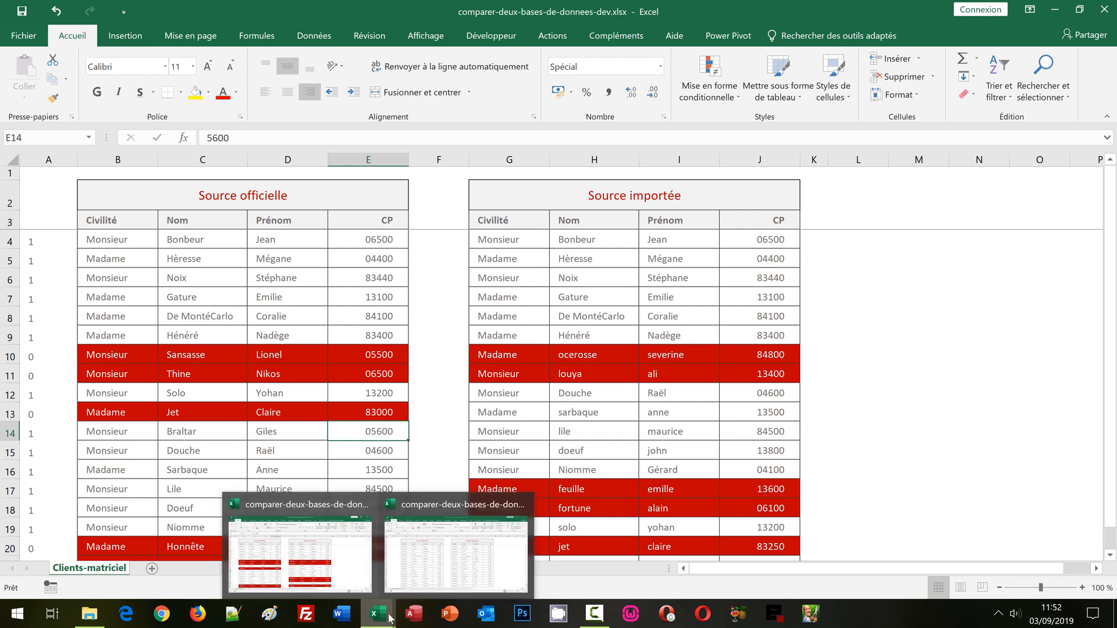
left_click(463, 553)
left_click(903, 326)
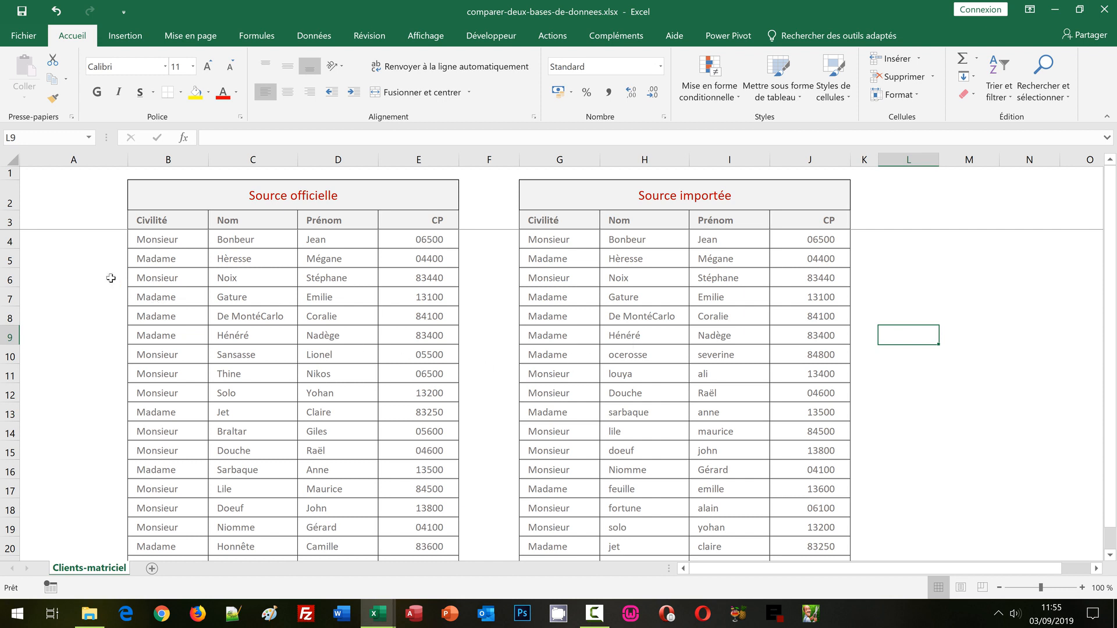
Start a SOMMEPROD formula in cell A4 and open its function arguments dialog
left_click(55, 243)
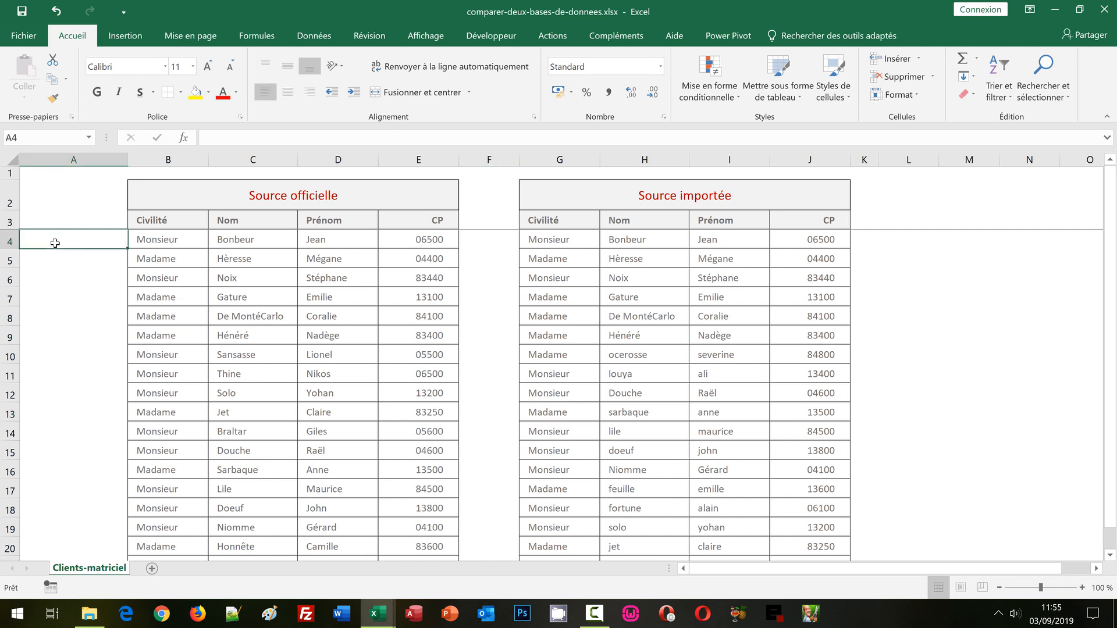
type("=")
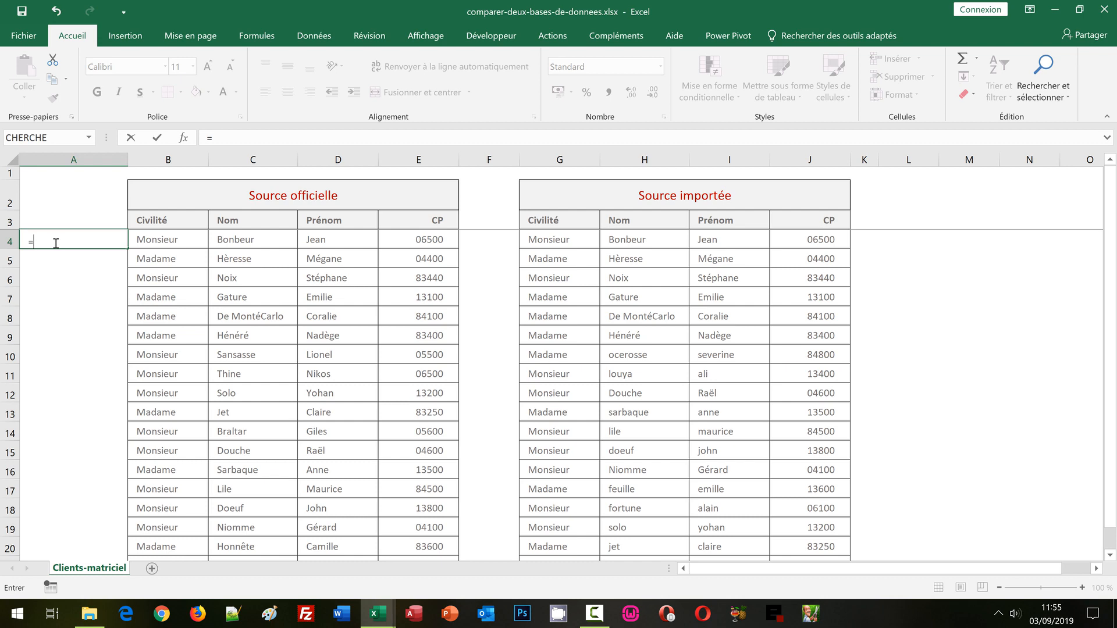
type("S")
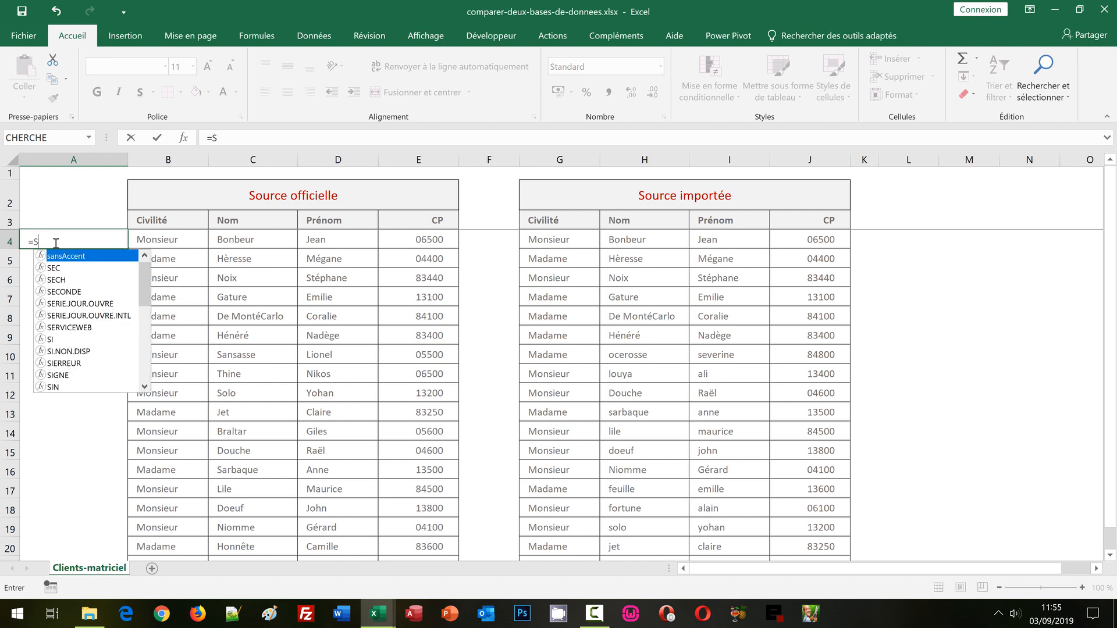
type("ommePRod")
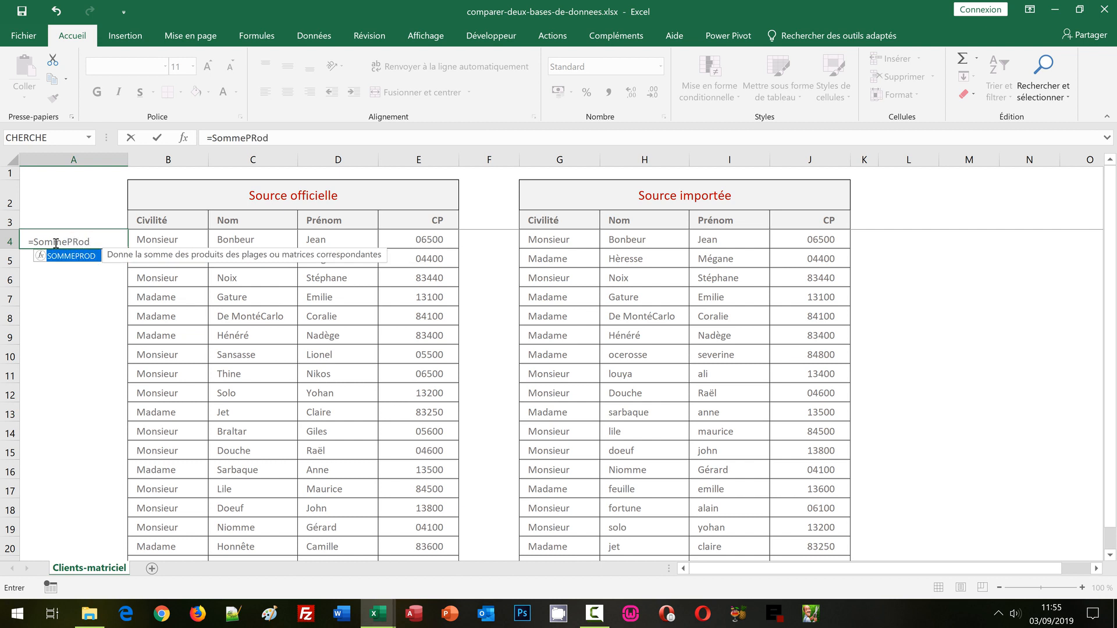
type("(")
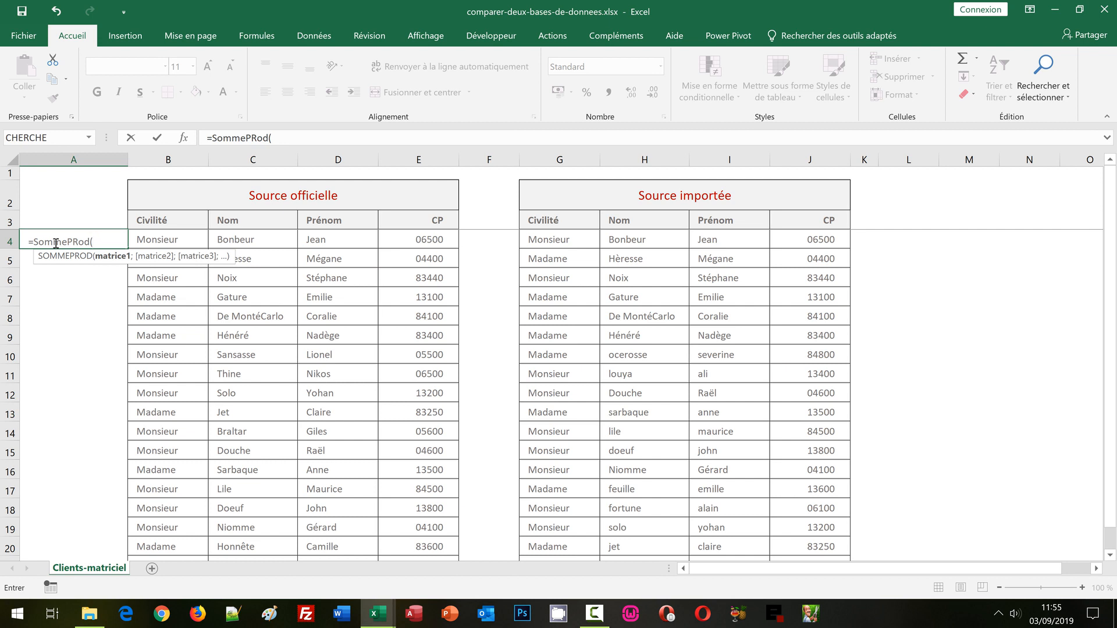
left_click(184, 139)
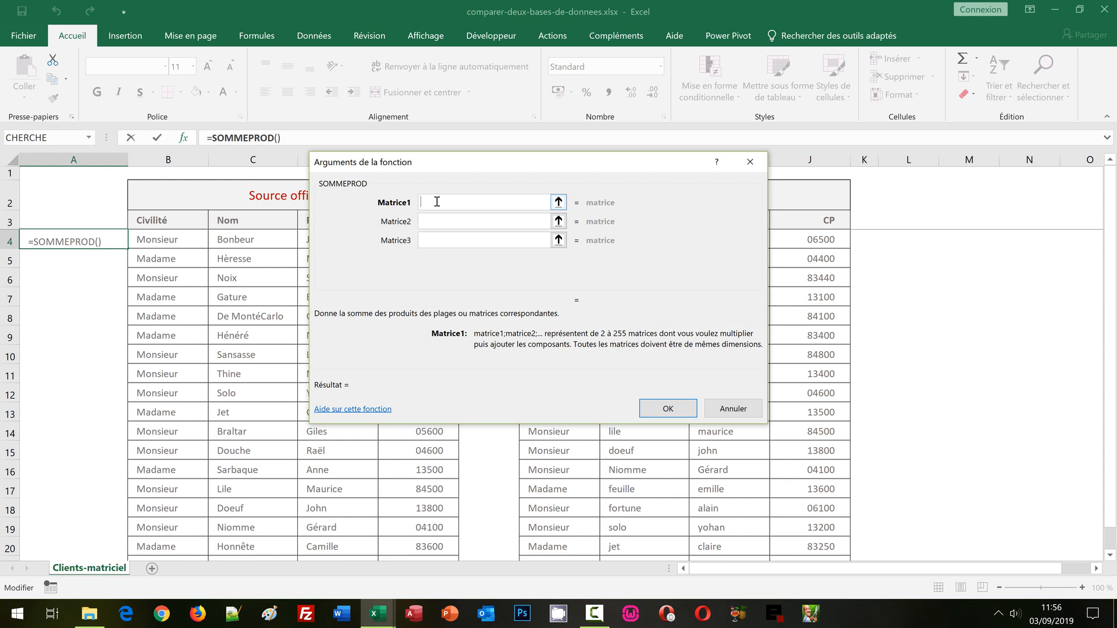
Begin the first Matrice1 criterion in parentheses with the imported names as absolute range $H$4:$H$21, followed by an equals sign
type("(")
left_click_drag(490, 163, 295, 177)
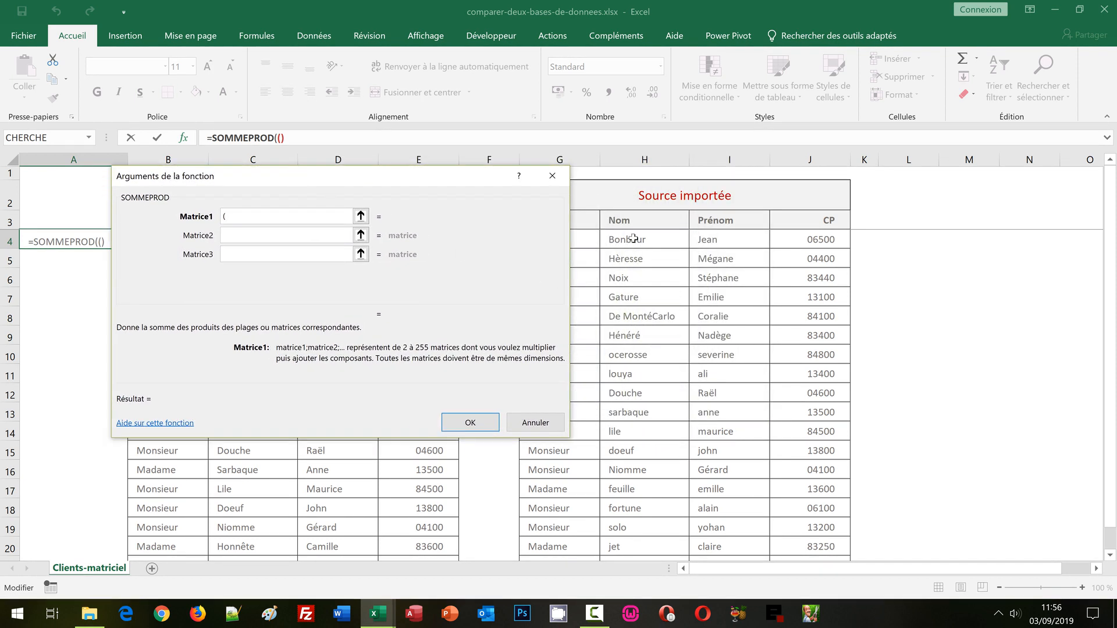
left_click_drag(633, 239, 646, 525)
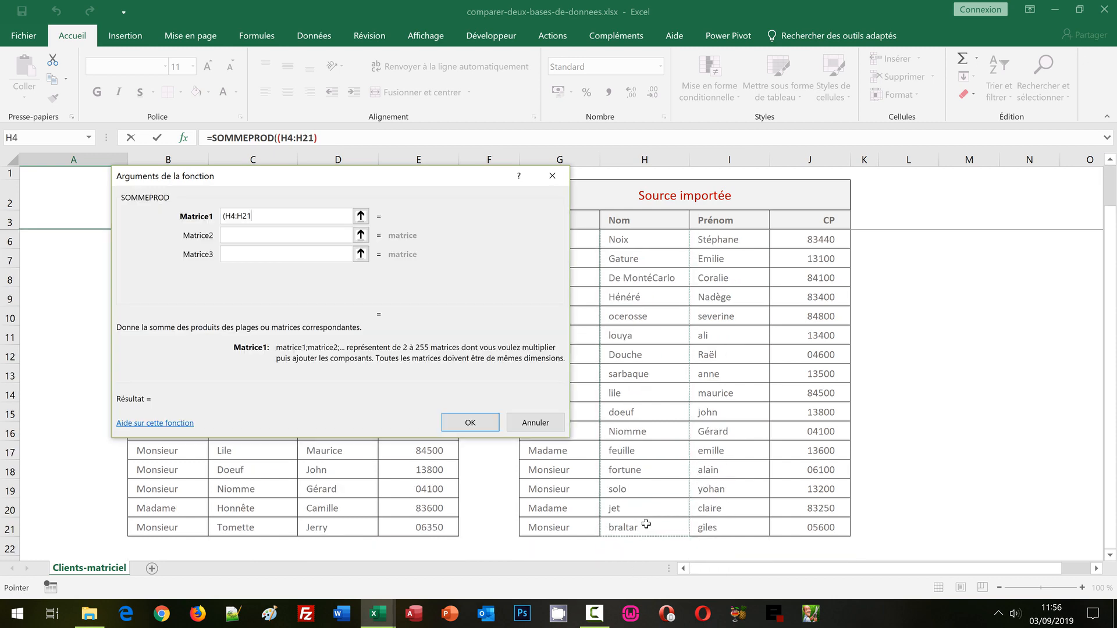
key("F4")
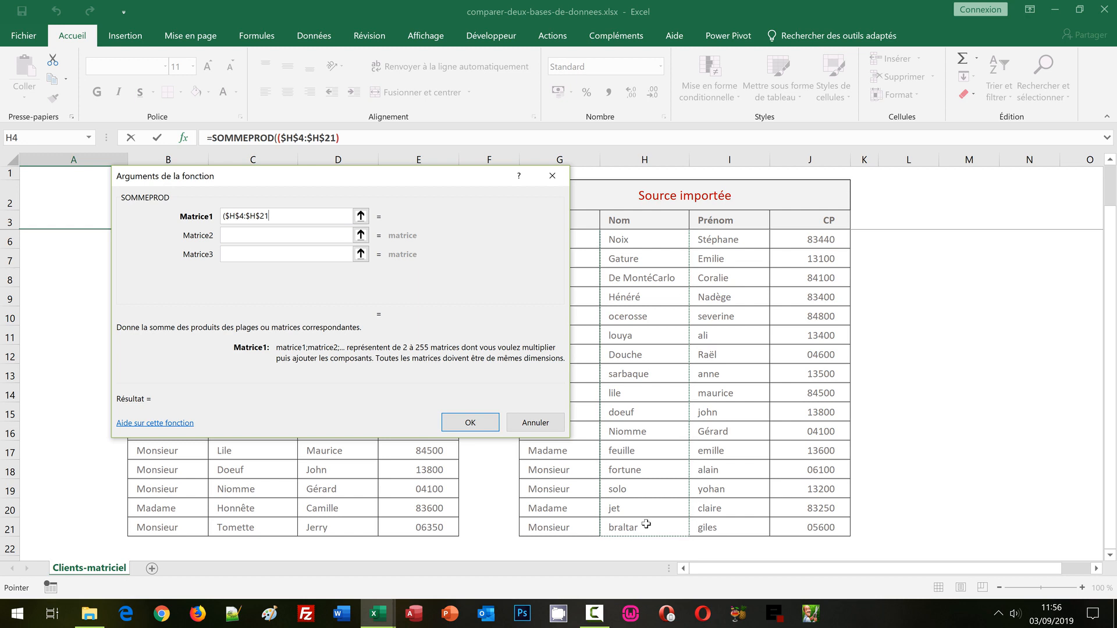
type("=")
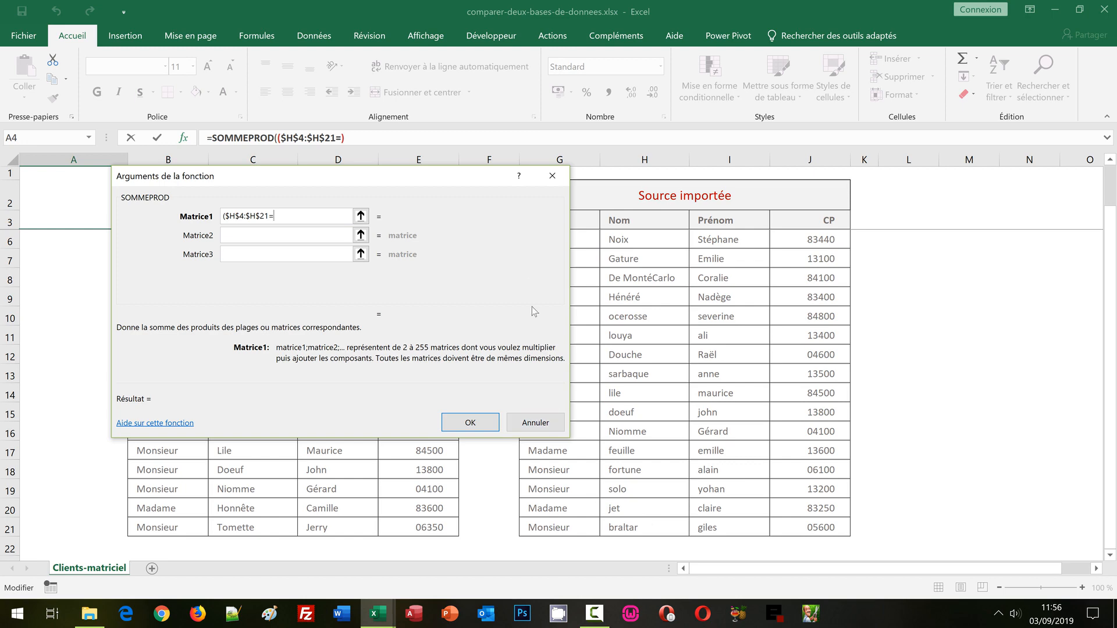
Complete the first criterion by comparing with the official name in $C4, only its column fixed, and close the parenthesis
left_click_drag(473, 178, 863, 232)
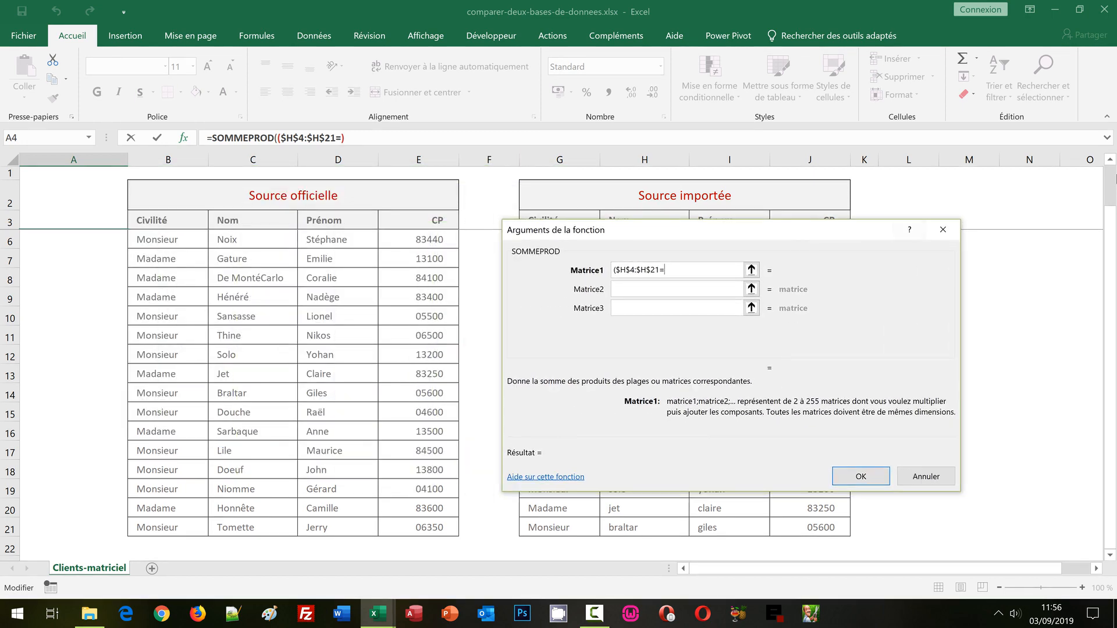
scroll(1111, 180, "up", 1)
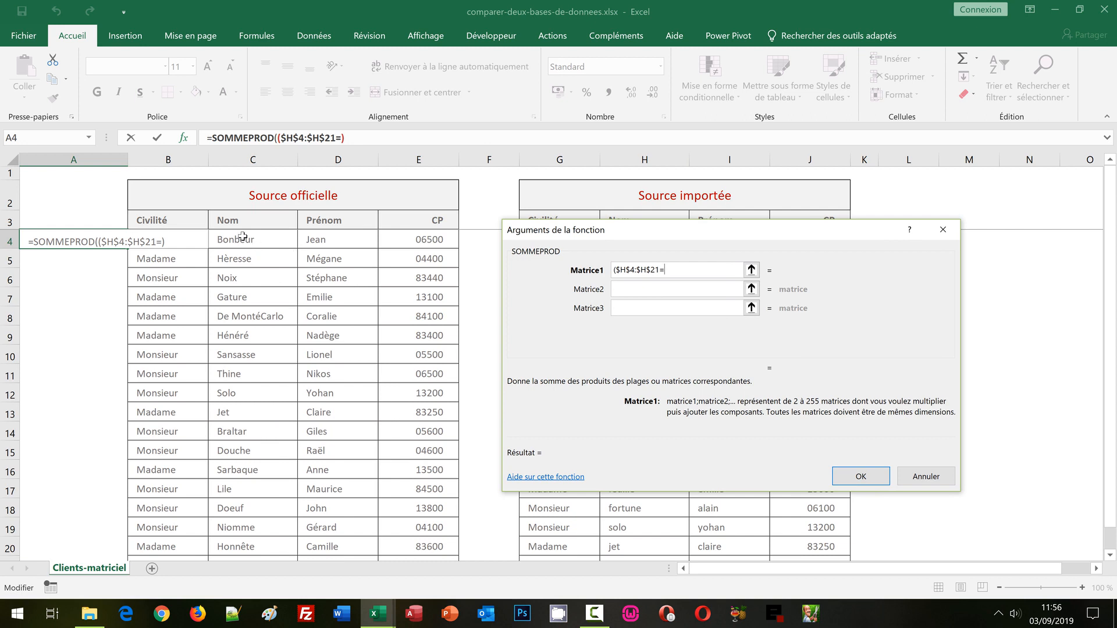
left_click(243, 236)
key("F4")
key("F4")
key("F4")
type(")")
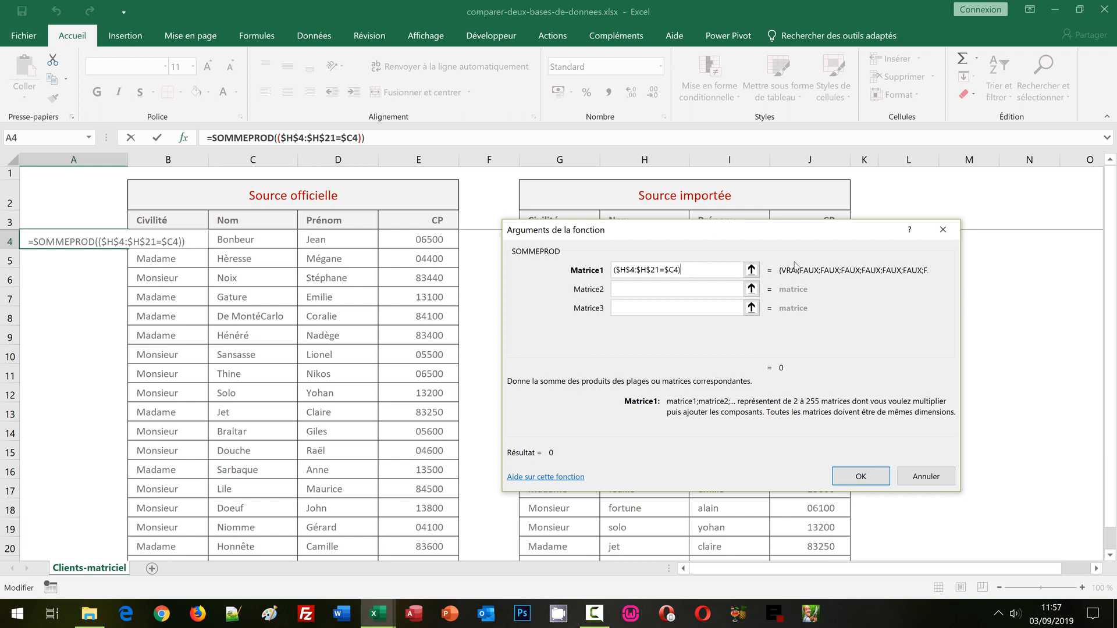
Multiply by a second parenthesised criterion beginning with the imported first names as absolute range $I$4:$I$21 and an equals sign
left_click_drag(777, 237, 760, 338)
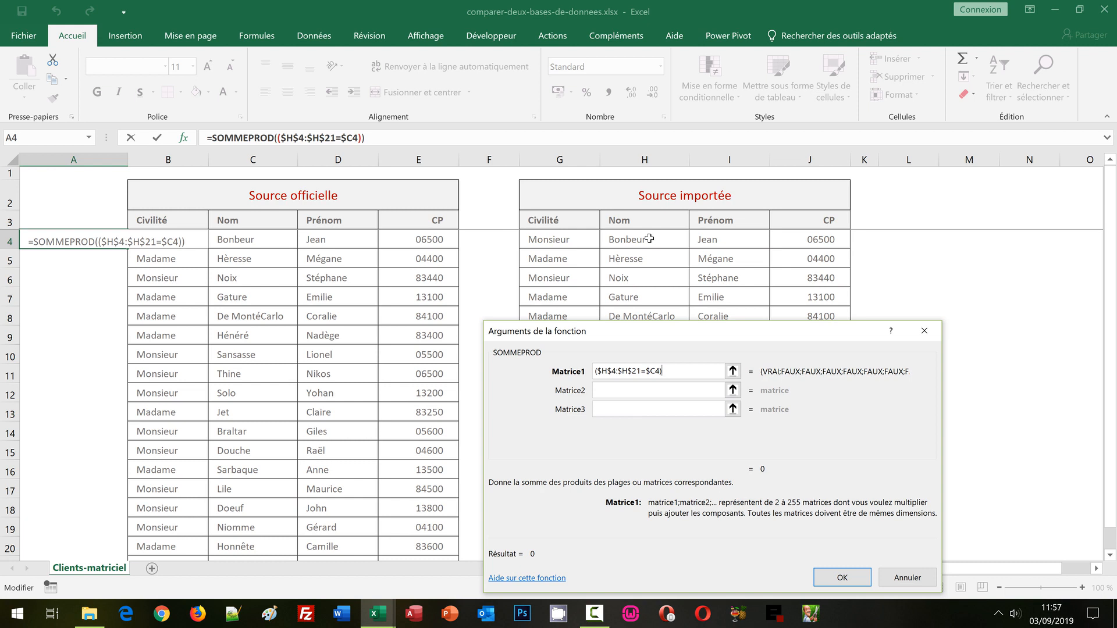
left_click_drag(645, 334, 503, 235)
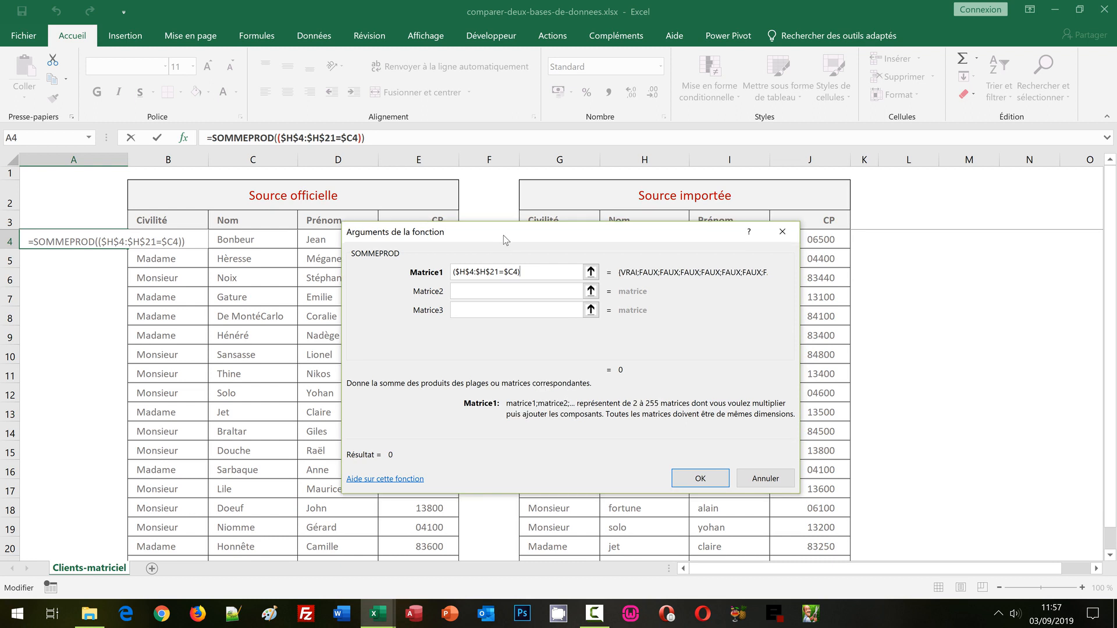
left_click_drag(504, 235, 429, 225)
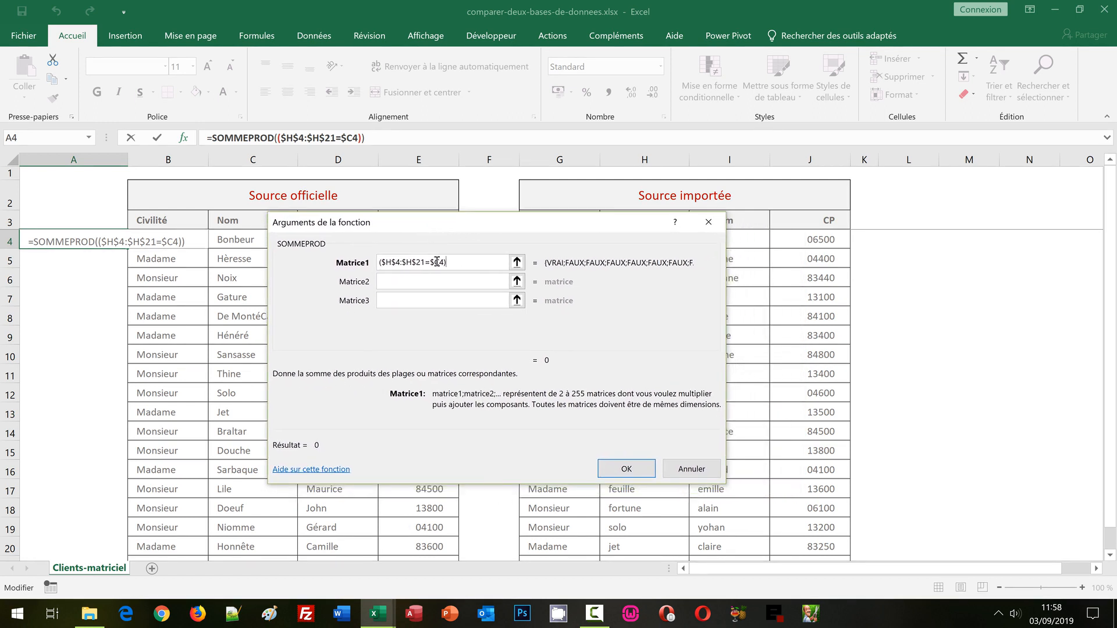
type("*")
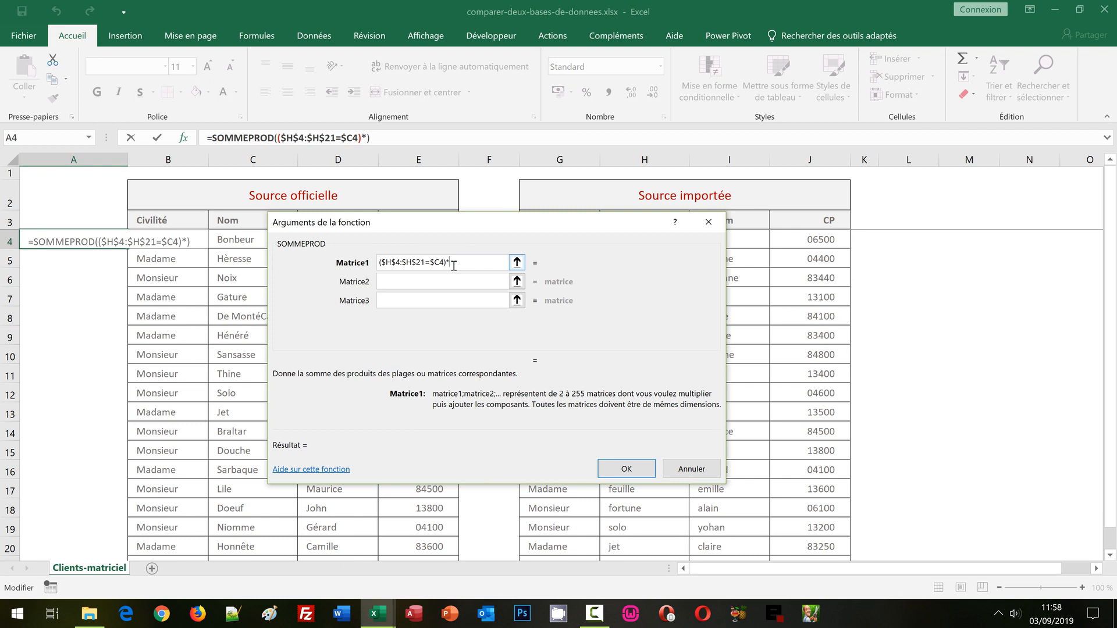
type("(")
left_click_drag(574, 221, 444, 209)
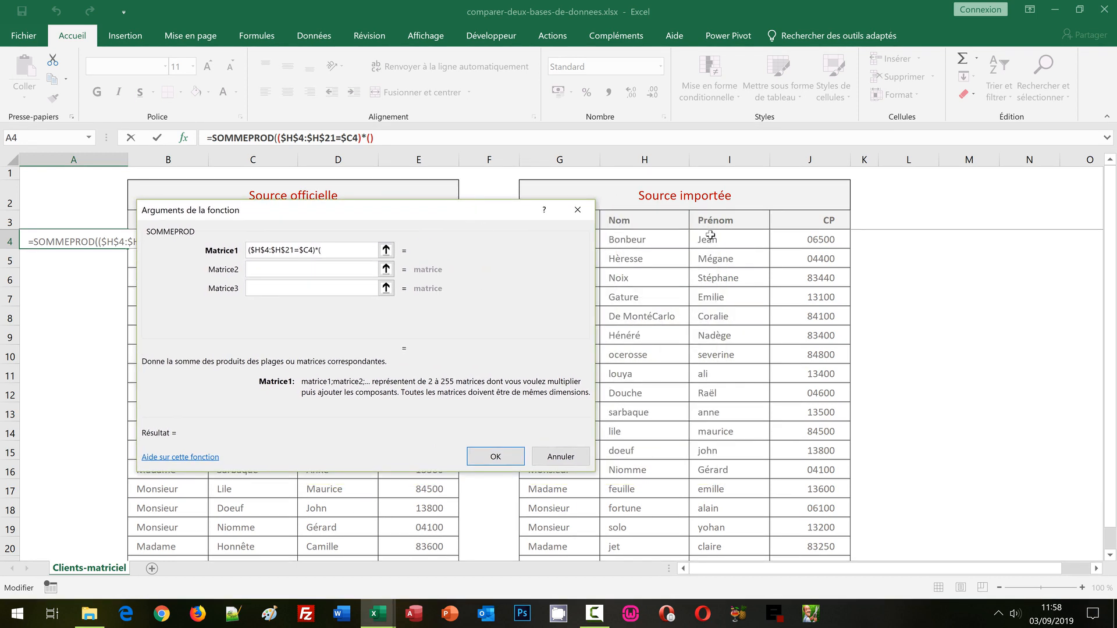
left_click_drag(710, 237, 715, 510)
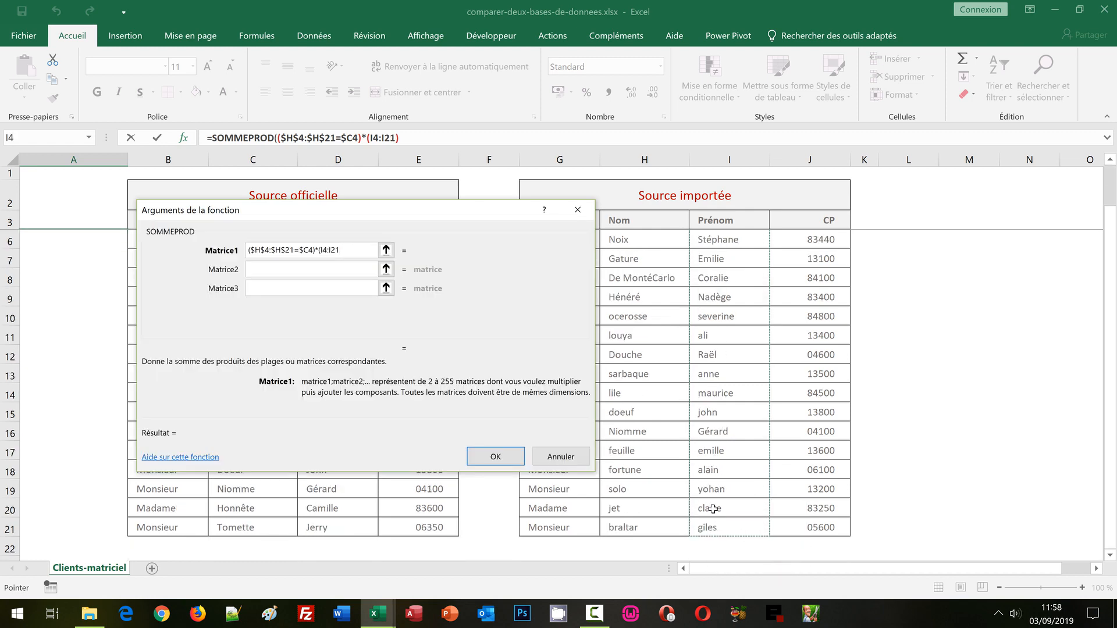
key("F4")
type("=")
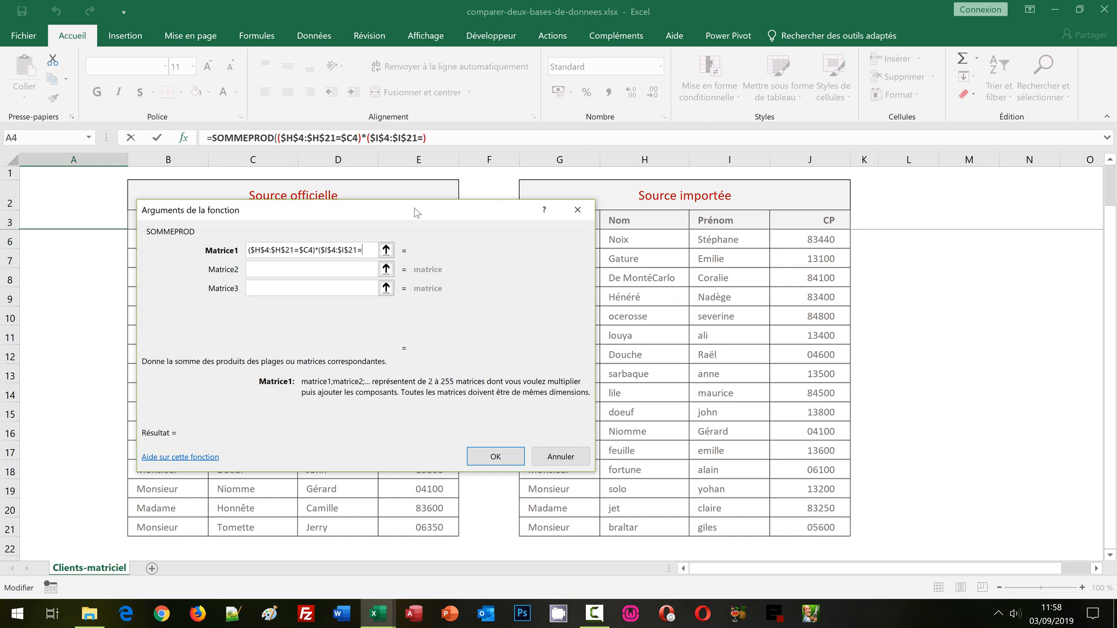
Complete the second criterion by comparing with the official first name in $D4, only its column fixed, and close the parenthesis
left_click_drag(414, 211, 660, 223)
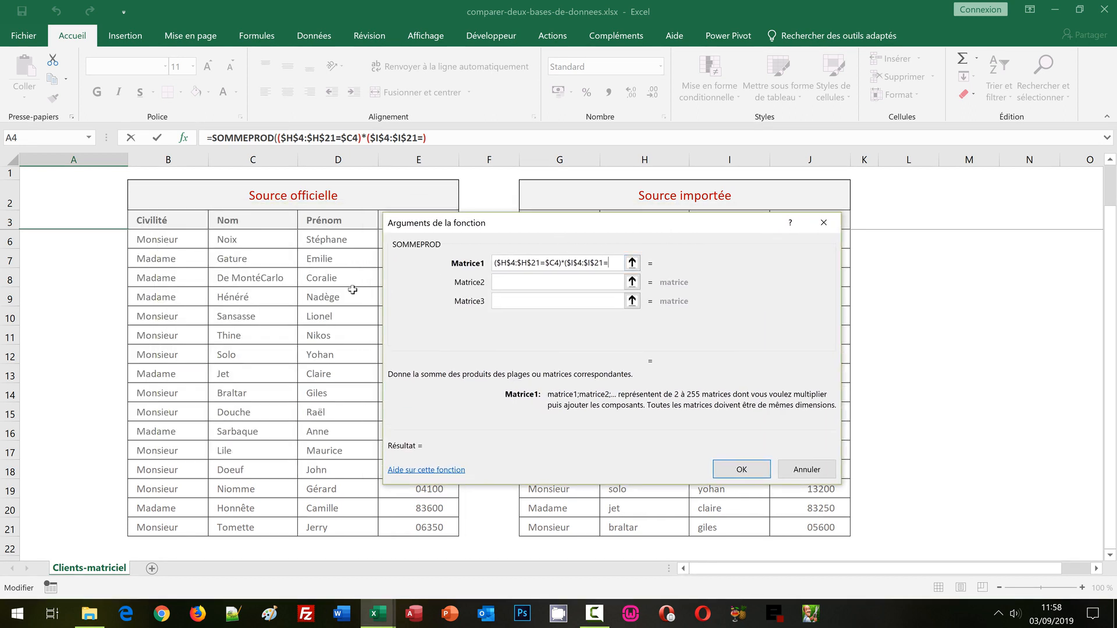
scroll(1114, 192, "up", 1)
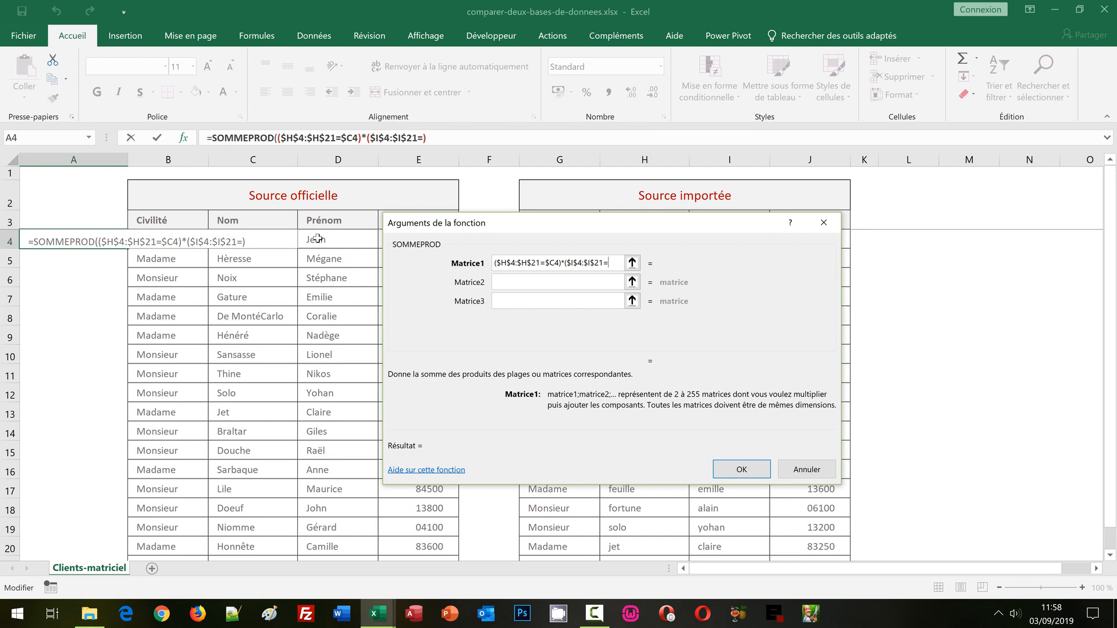
left_click(317, 239)
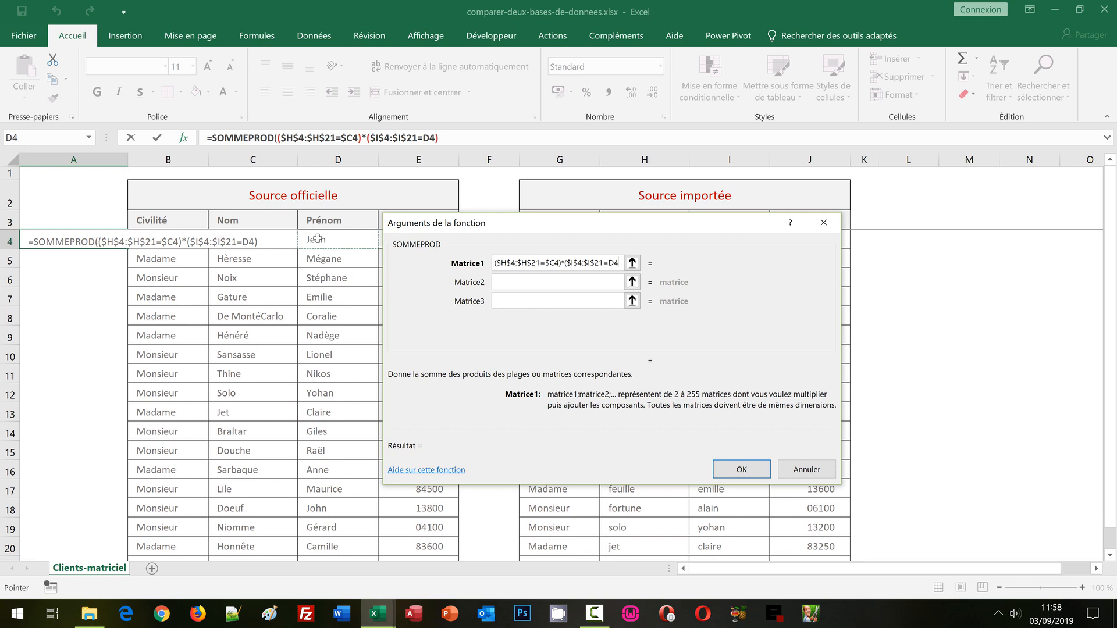
key("F4")
key("F4")
key("F4")
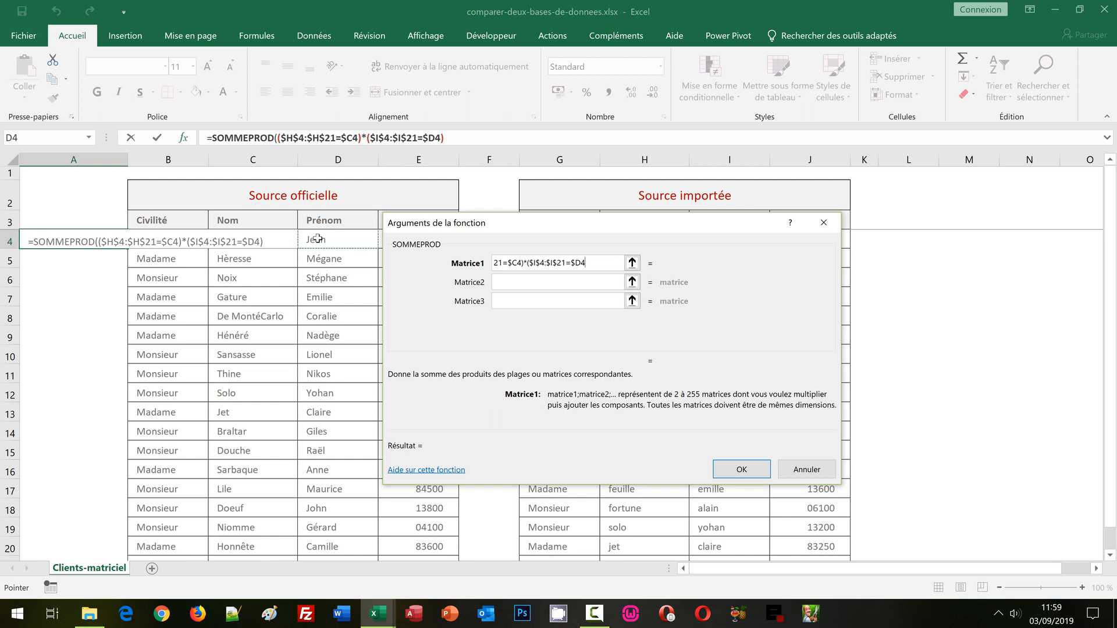
type(")")
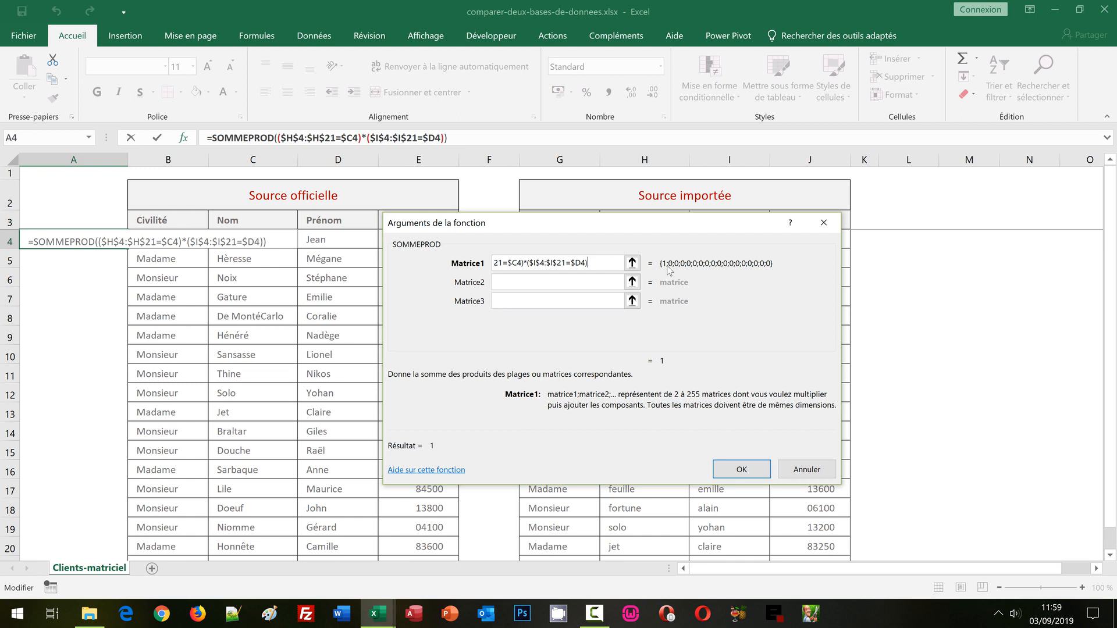
Multiply by a third parenthesised criterion beginning with the imported postal codes as absolute range $J$4:$J$21 and an equals sign
type("*(")
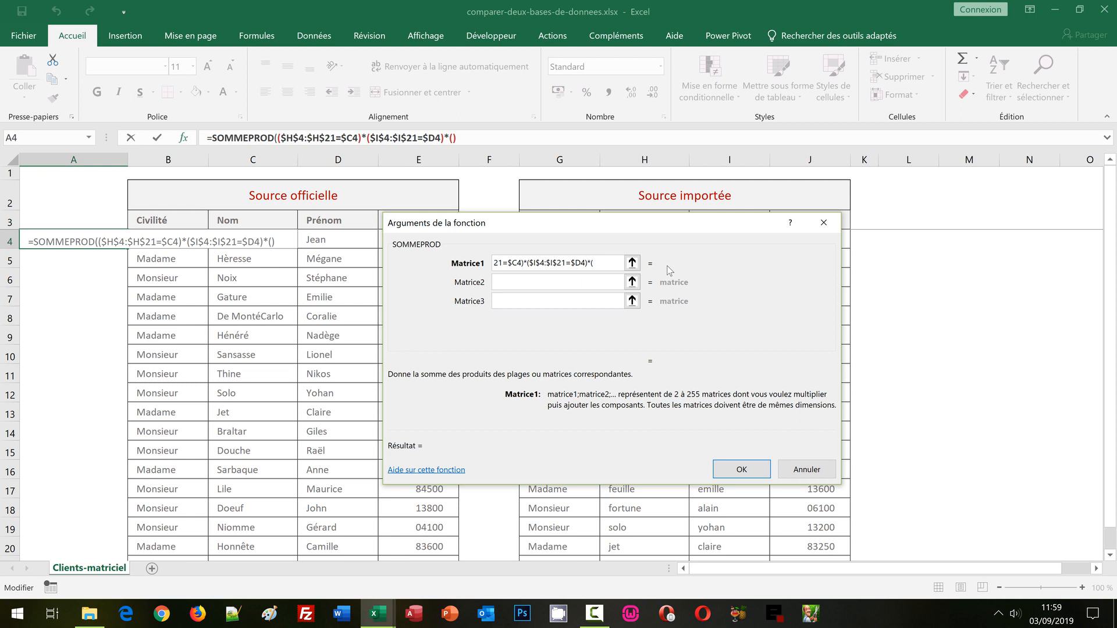
left_click_drag(716, 224, 602, 247)
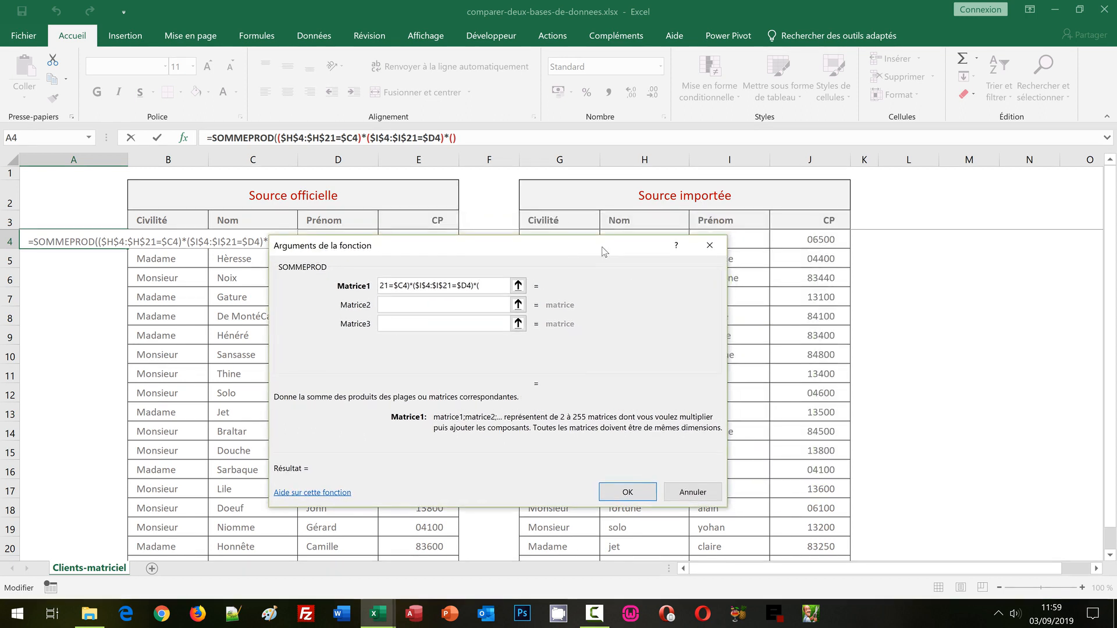
left_click(814, 239)
left_click_drag(813, 239, 812, 517)
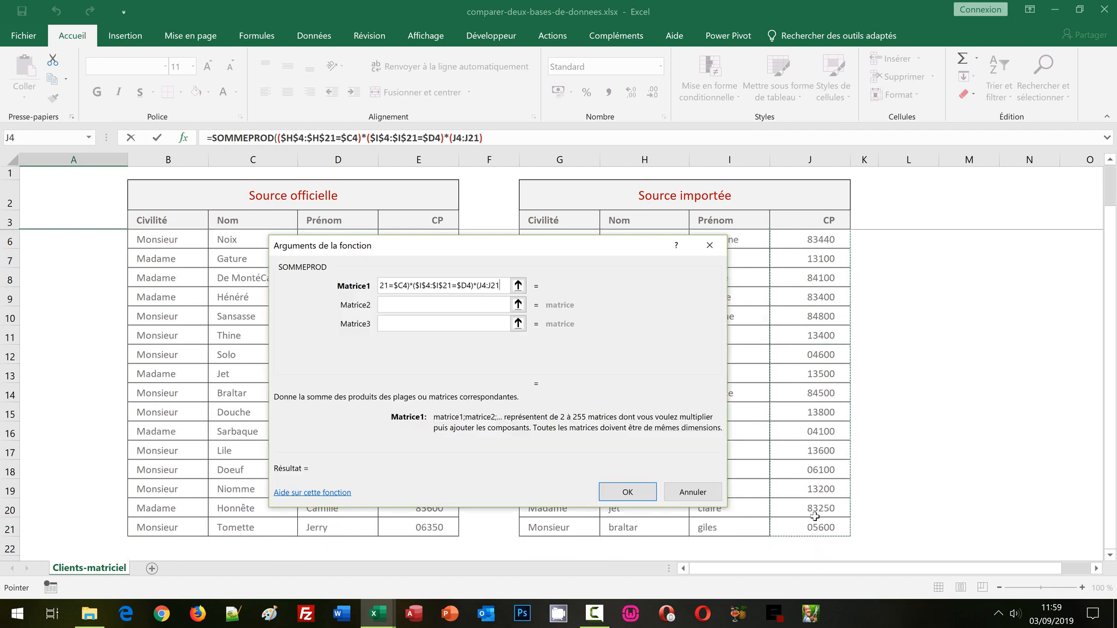
key("F4")
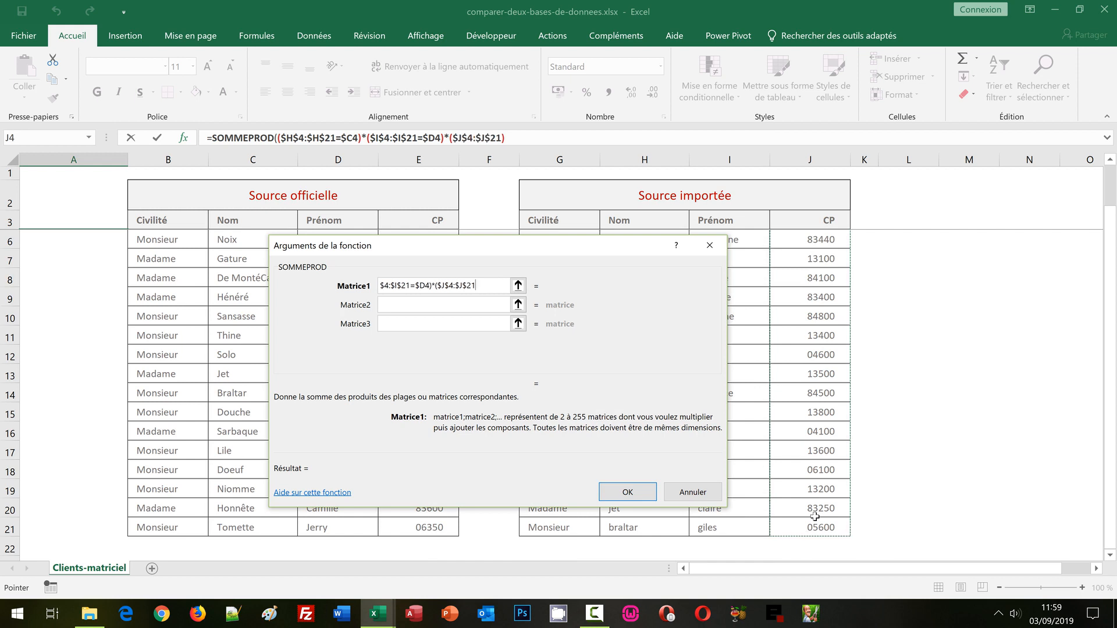
type("=")
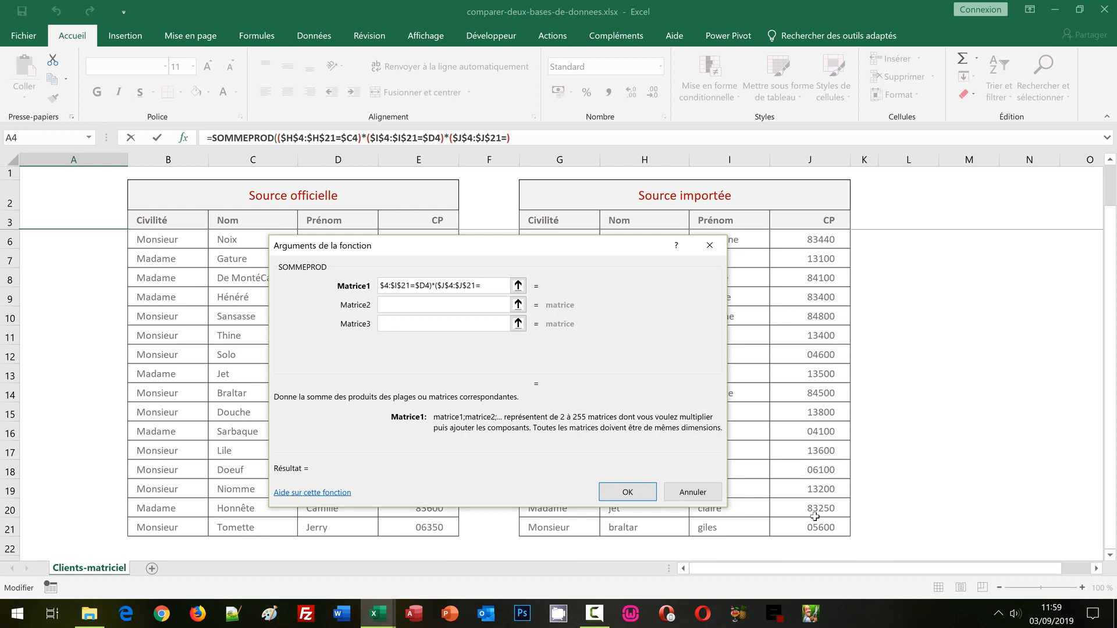
Close the third criterion with the official postal code in $E4, only its column fixed, and copy the validated formula down column A to row 21
scroll(1111, 198, "up", 1)
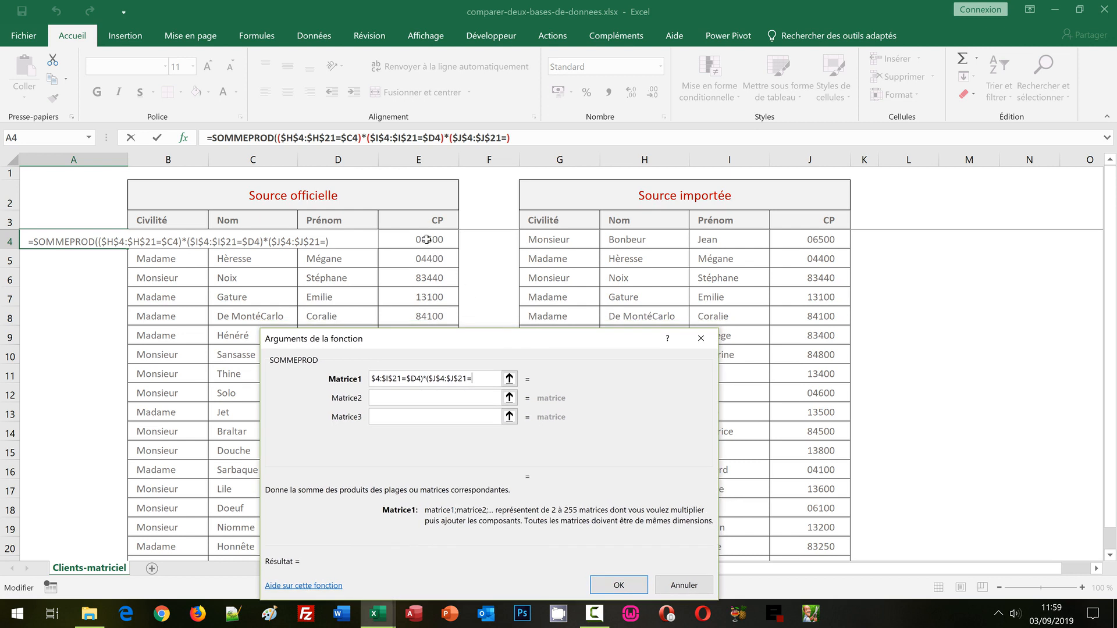
left_click(426, 239)
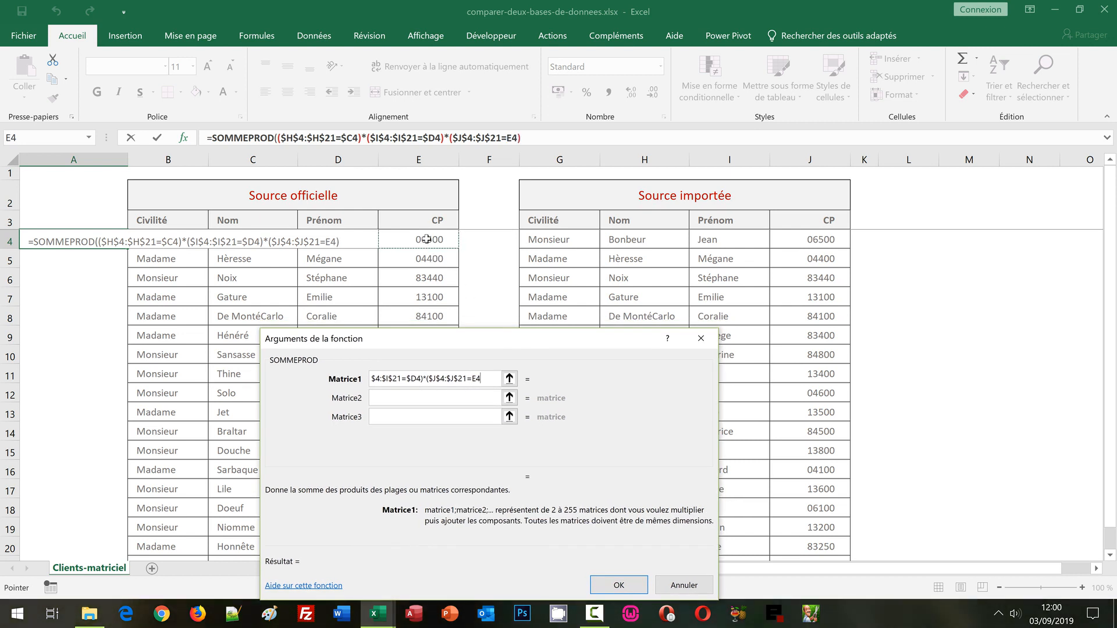
key("F4")
key("F4")
key("F4")
type(")")
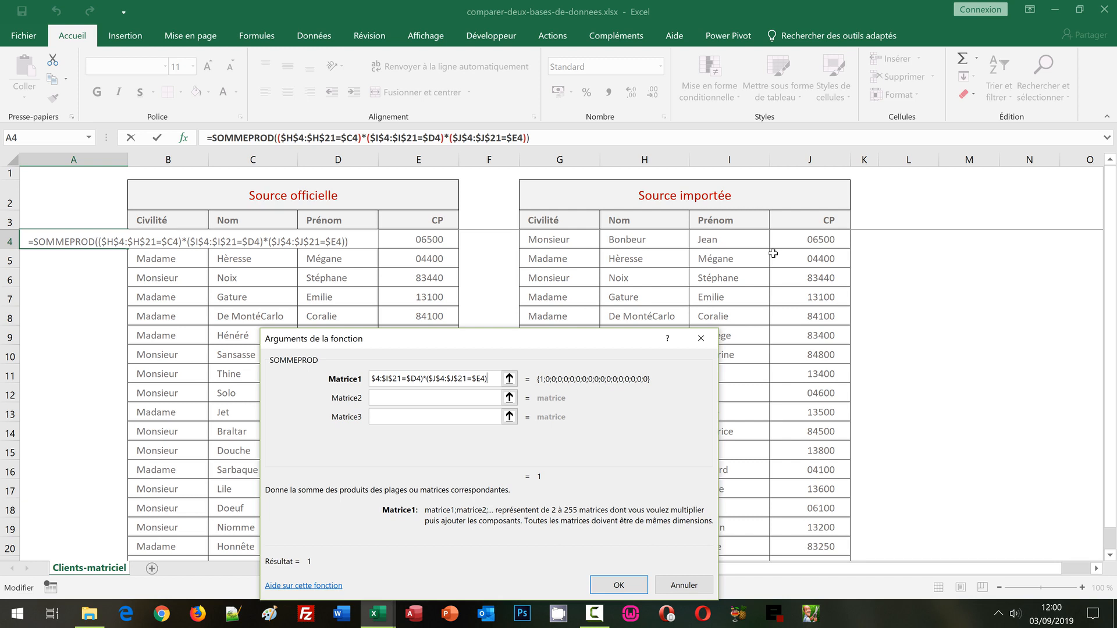
left_click(619, 585)
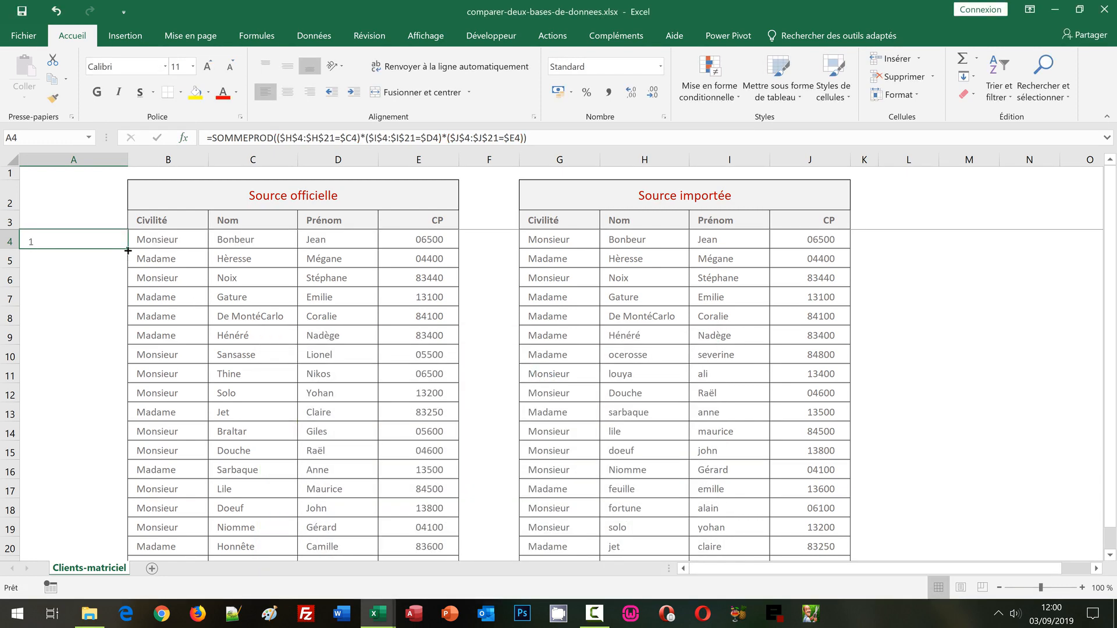
double_click(128, 251)
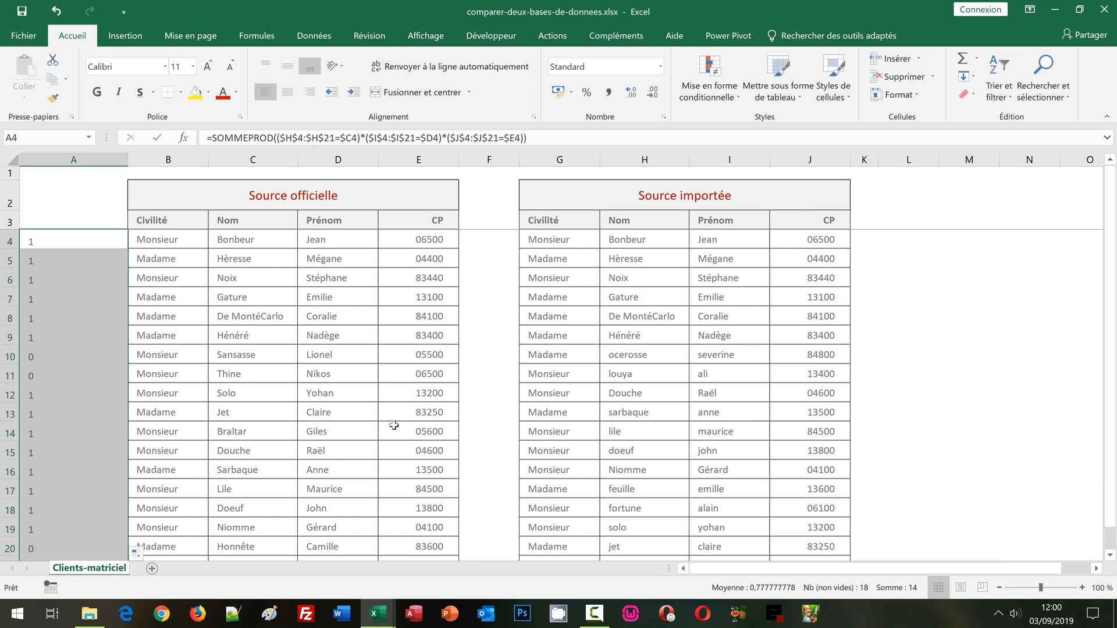
Change the official postal code in cell E13 to 83000 to test the match formula
left_click(421, 412)
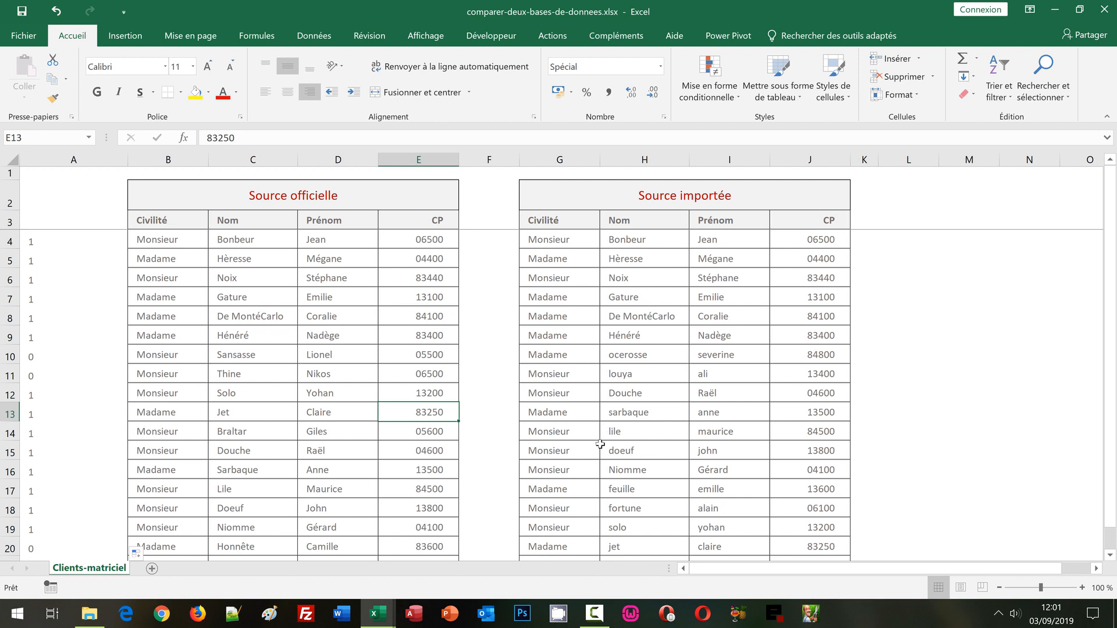
type("83000")
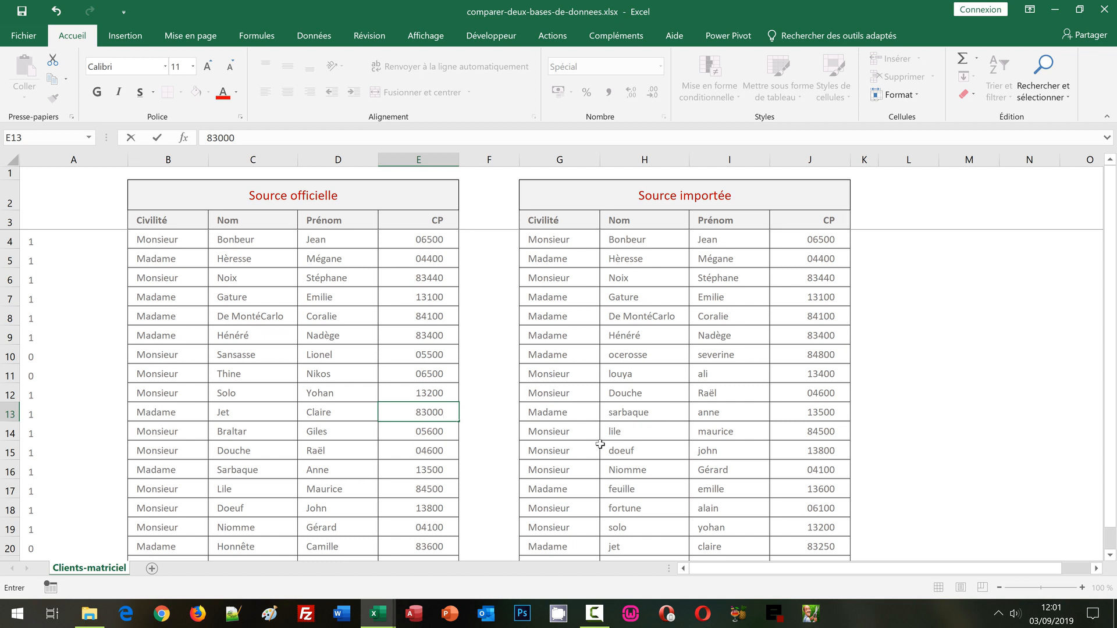
key("Return")
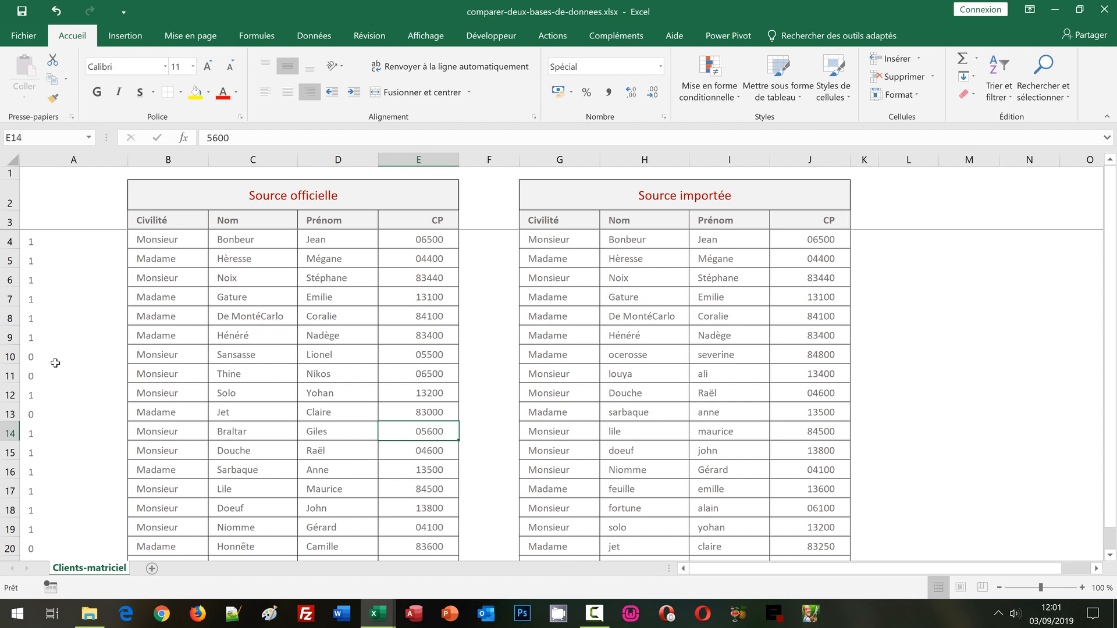
Copy the full text of the SOMMEPROD formula from cell A4 and leave the cell with its formula intact
left_click(38, 241)
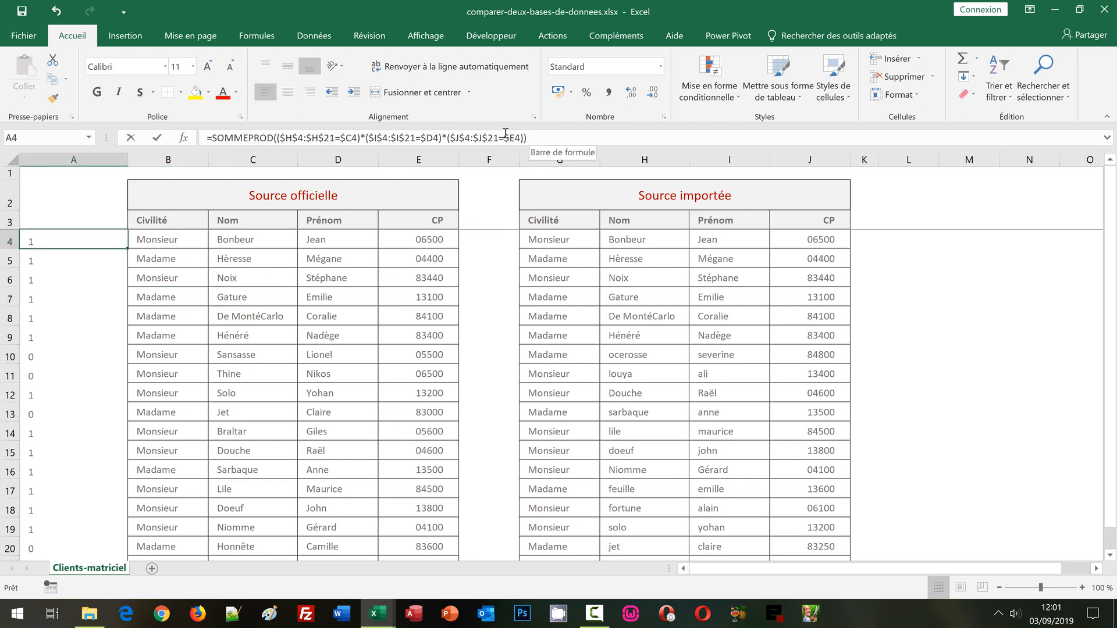
left_click_drag(527, 137, 203, 133)
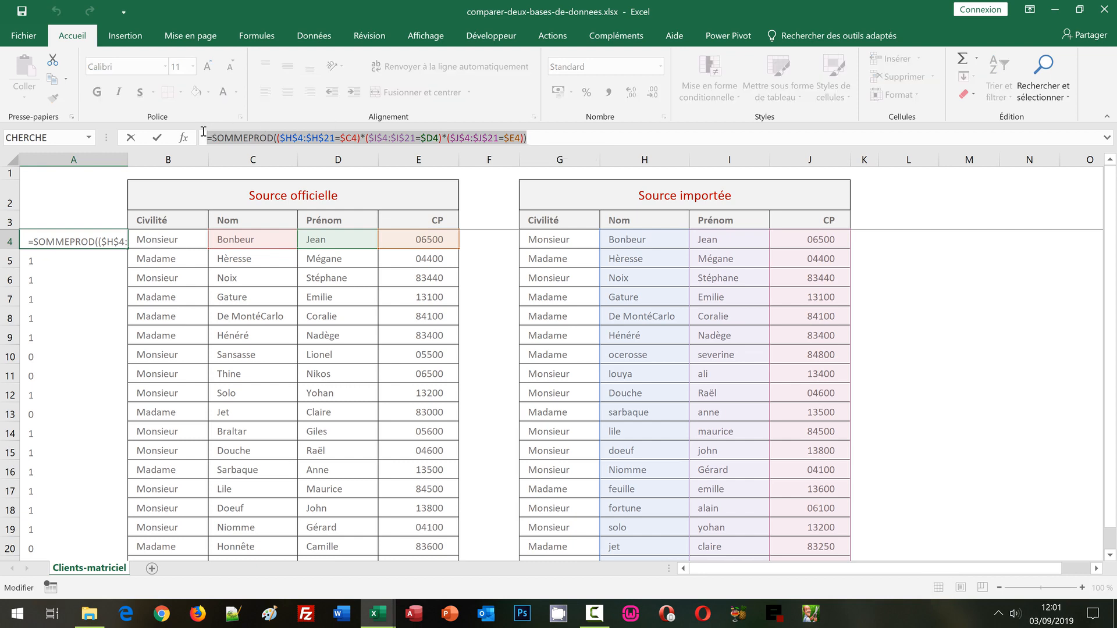
key("ctrl+c")
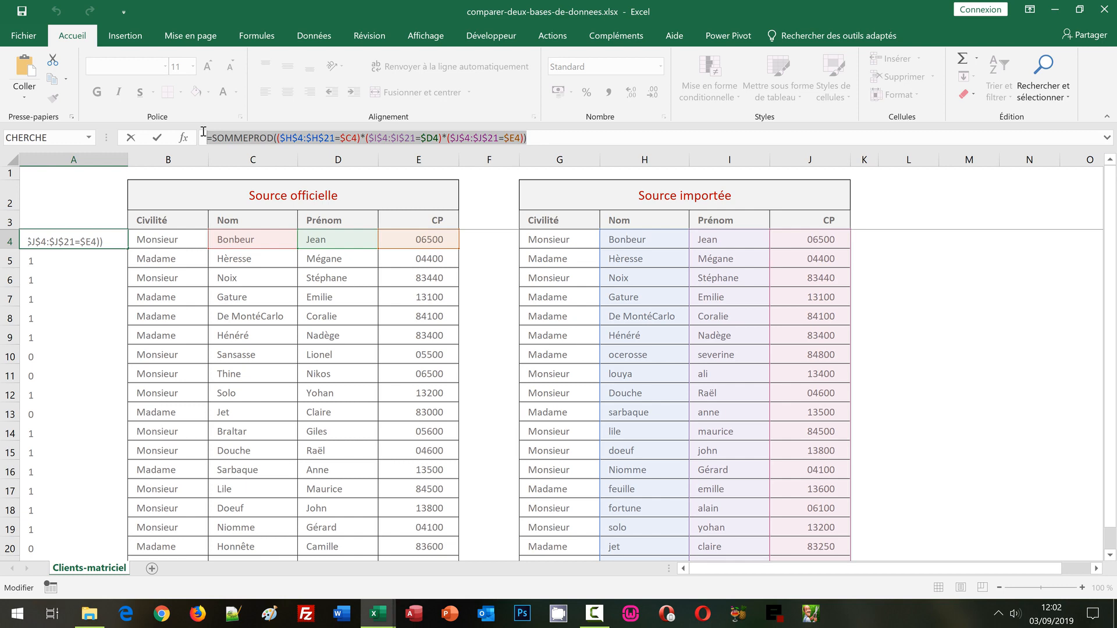
key("Return")
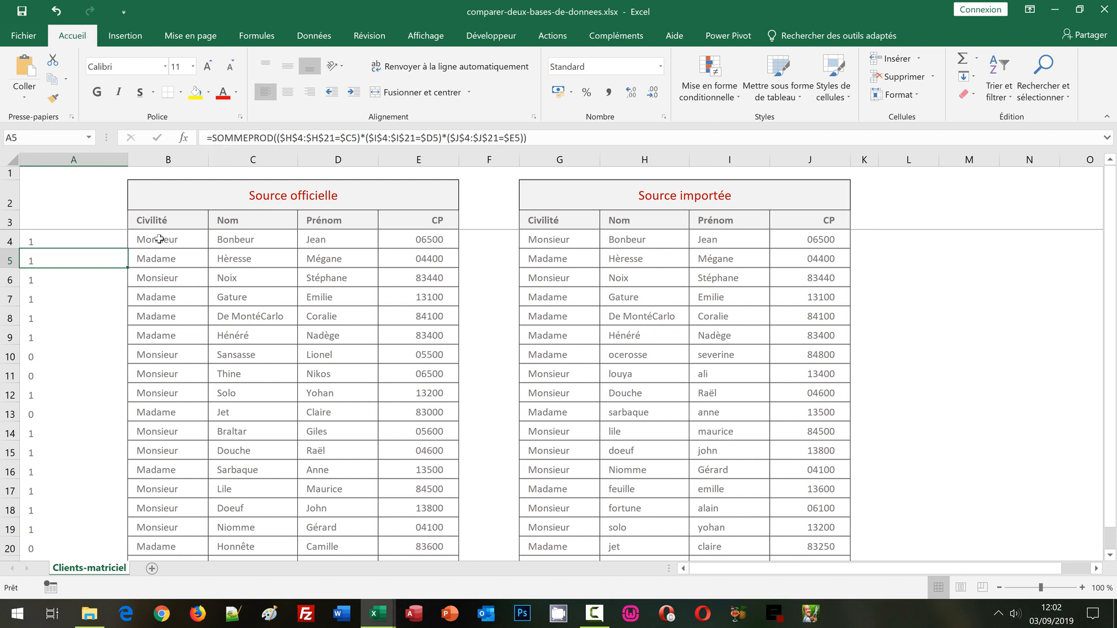
Create a conditional formatting rule for the official data B4:E21, using a formula to determine which cells are formatted
left_click_drag(156, 239, 430, 524)
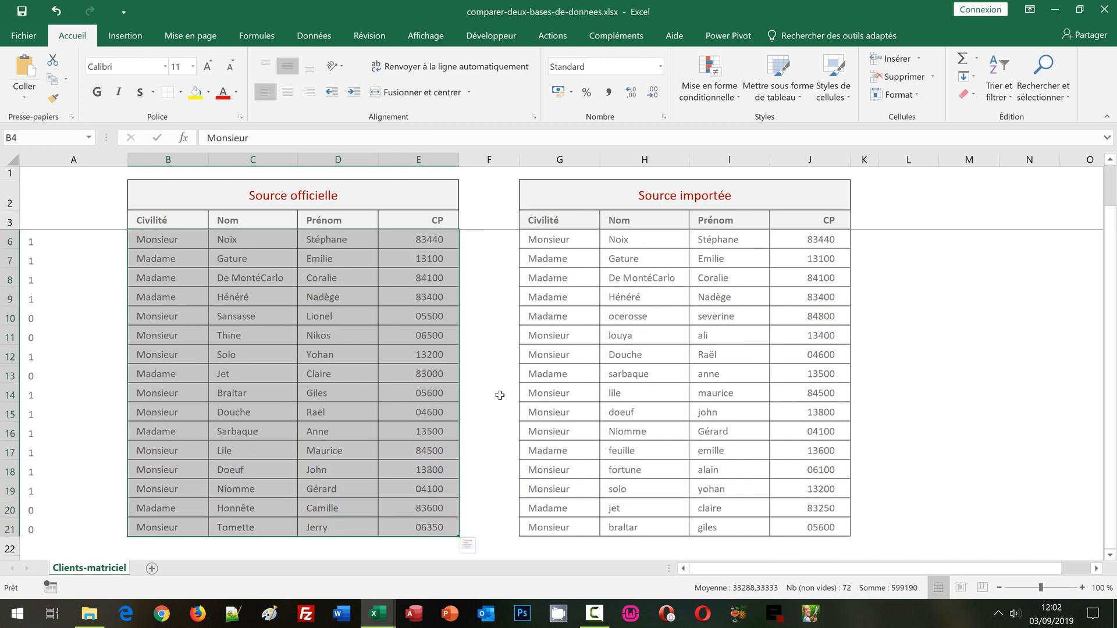
scroll(500, 395, "up", 1)
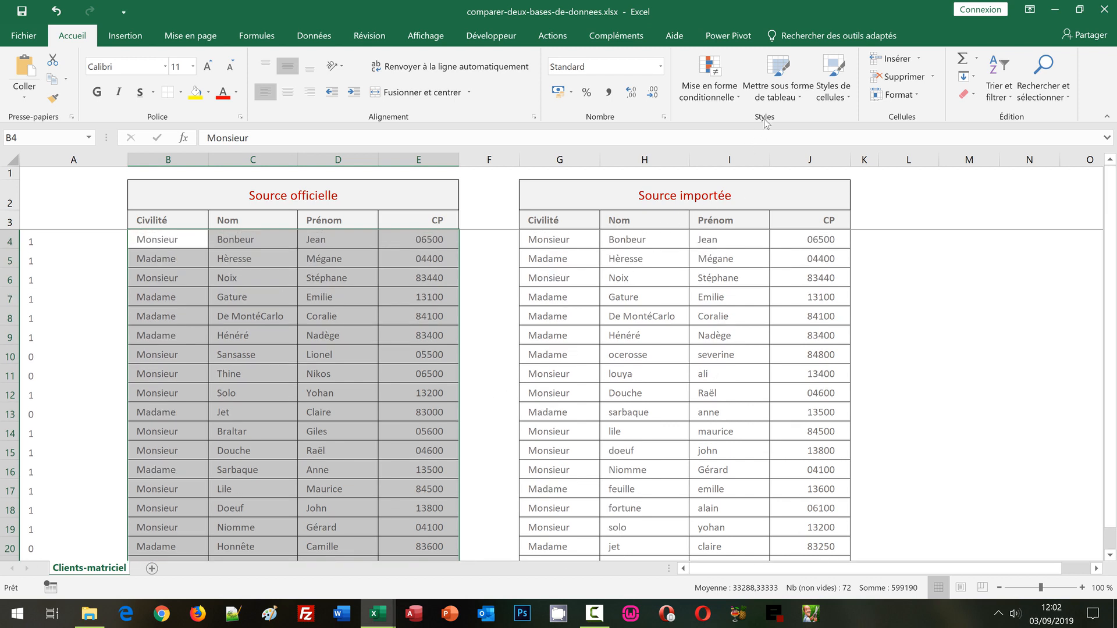
left_click(694, 92)
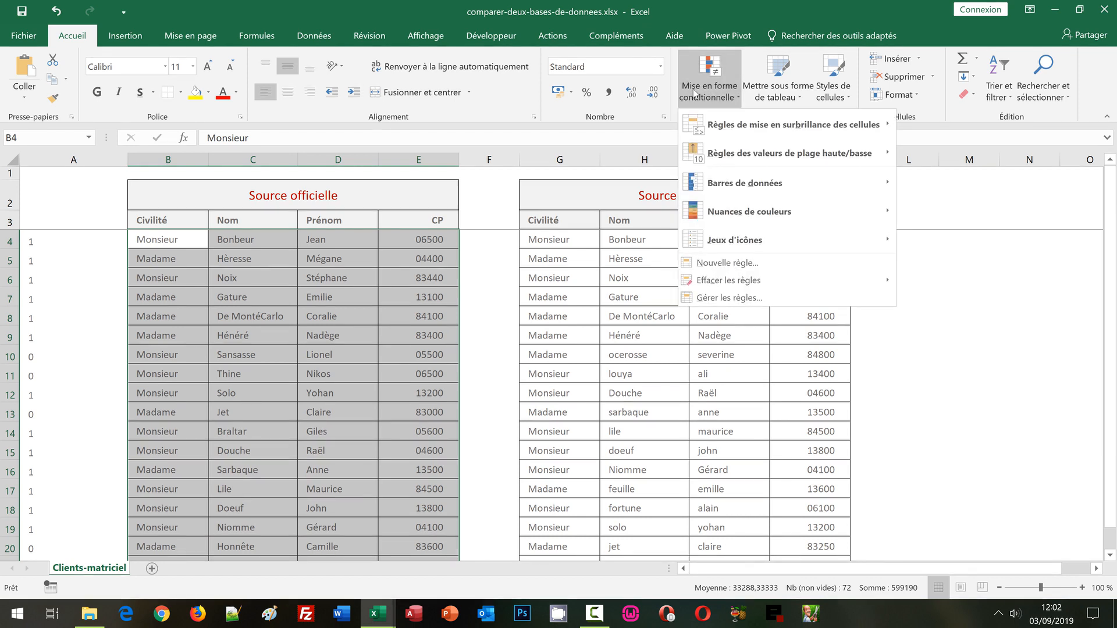
left_click(709, 265)
left_click_drag(490, 333, 411, 166)
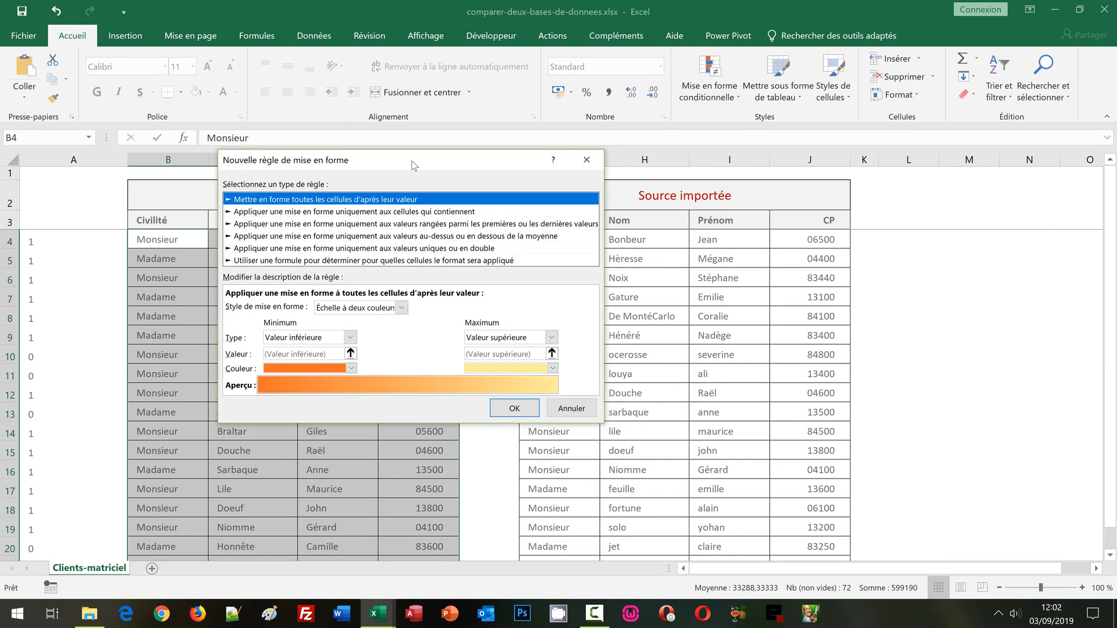
left_click(305, 262)
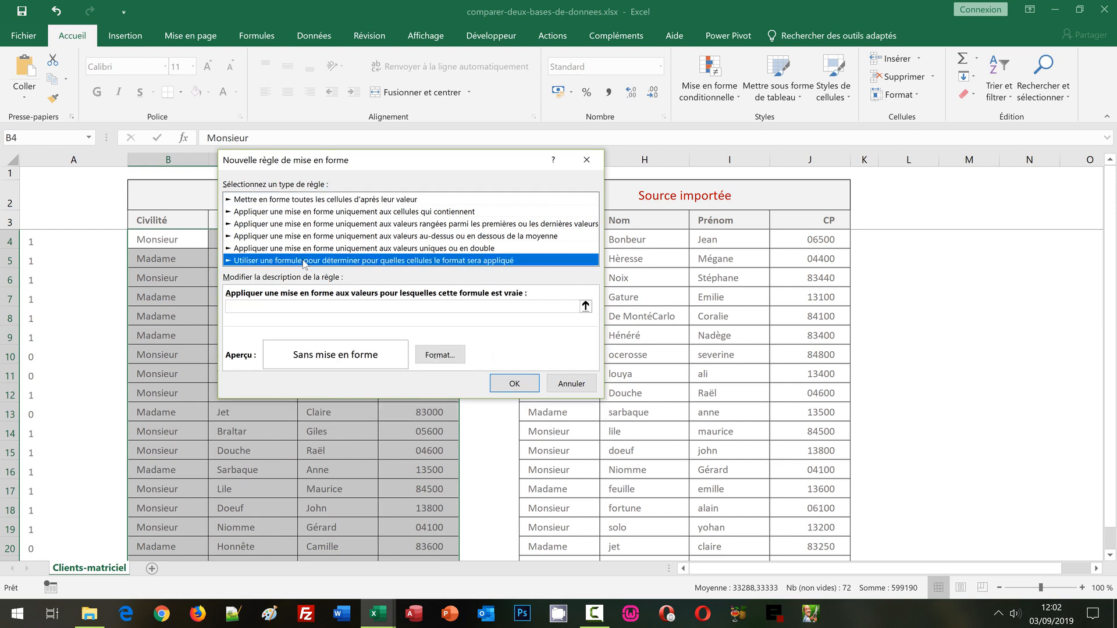
Paste the copied SOMMEPROD formula as the rule's condition and append =0 to it
left_click(273, 308)
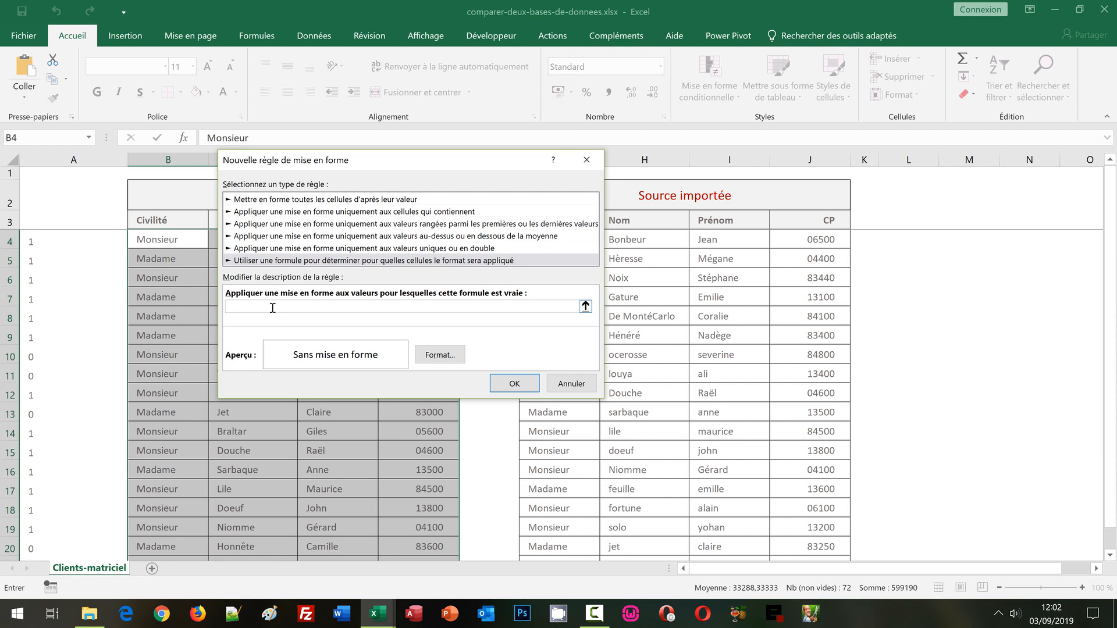
key("ctrl+v")
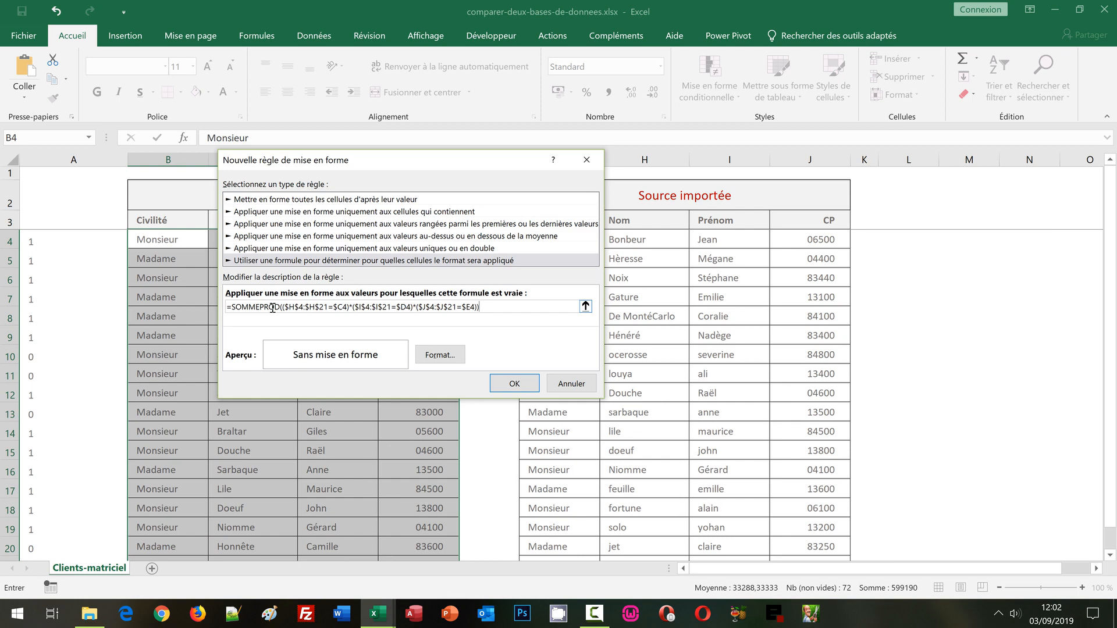
type("=0")
Give the rule a dark red fill with a near-white font colour and apply it to the official table
left_click(439, 356)
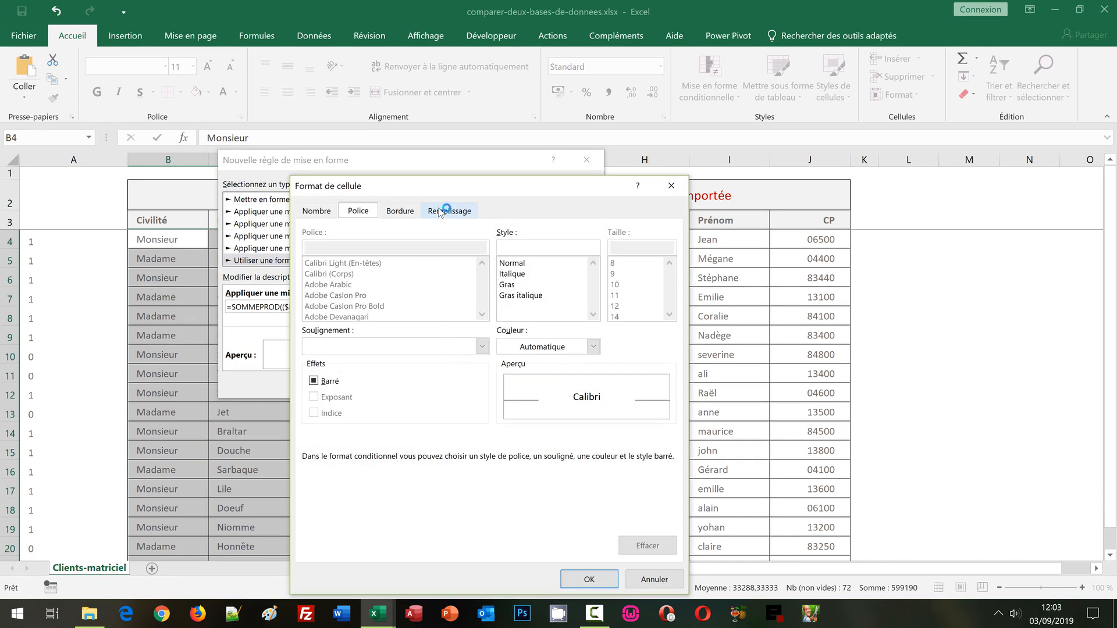
left_click(441, 212)
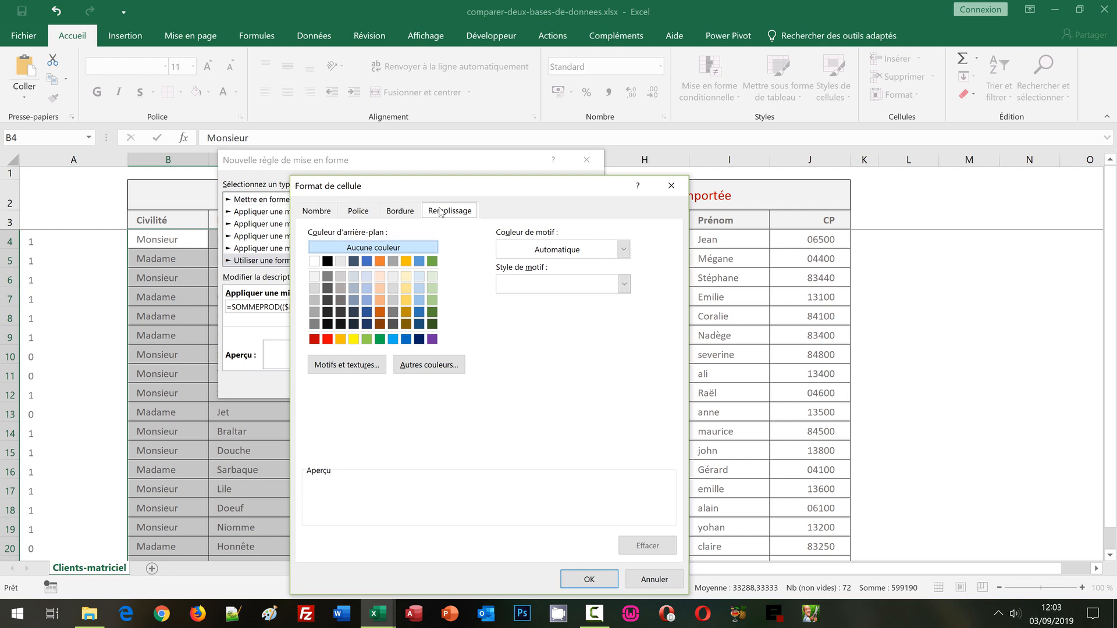
left_click(314, 339)
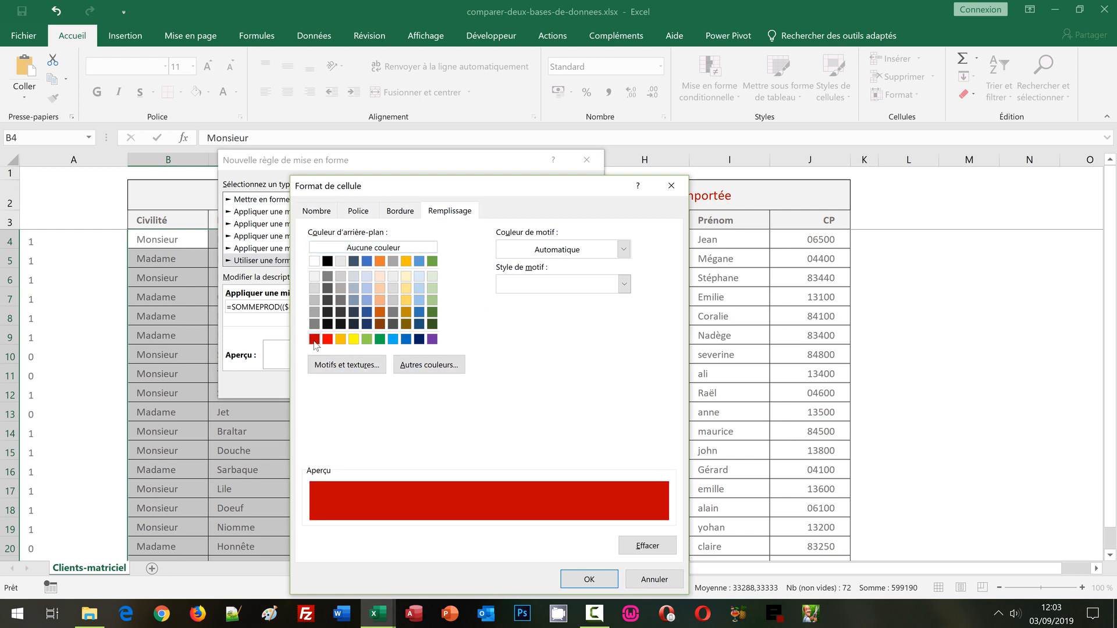
left_click(363, 215)
left_click(593, 346)
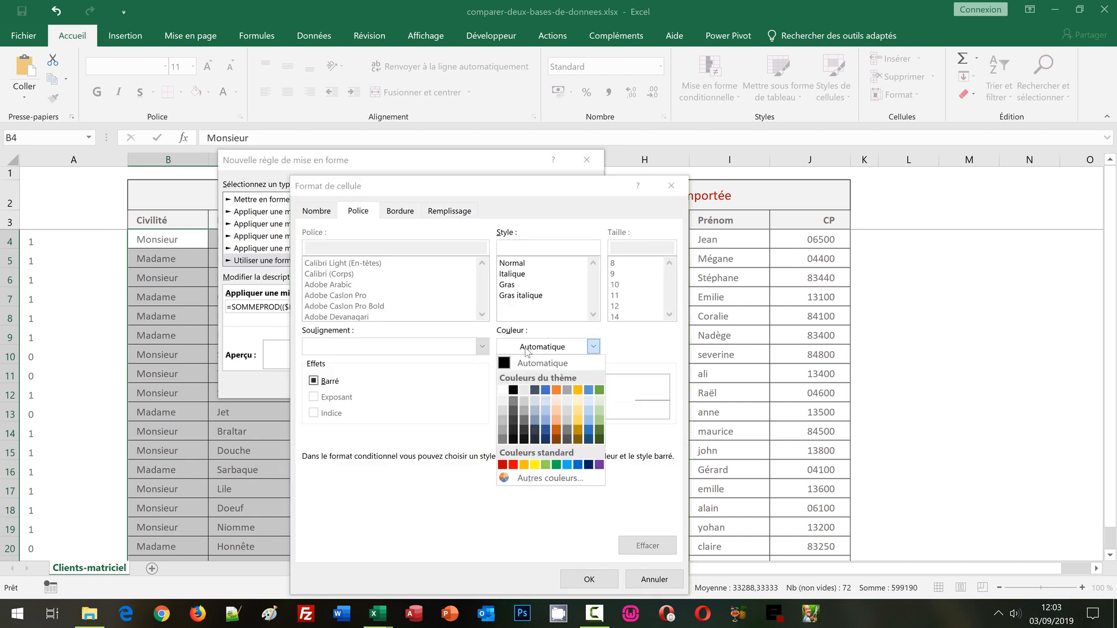
left_click(500, 401)
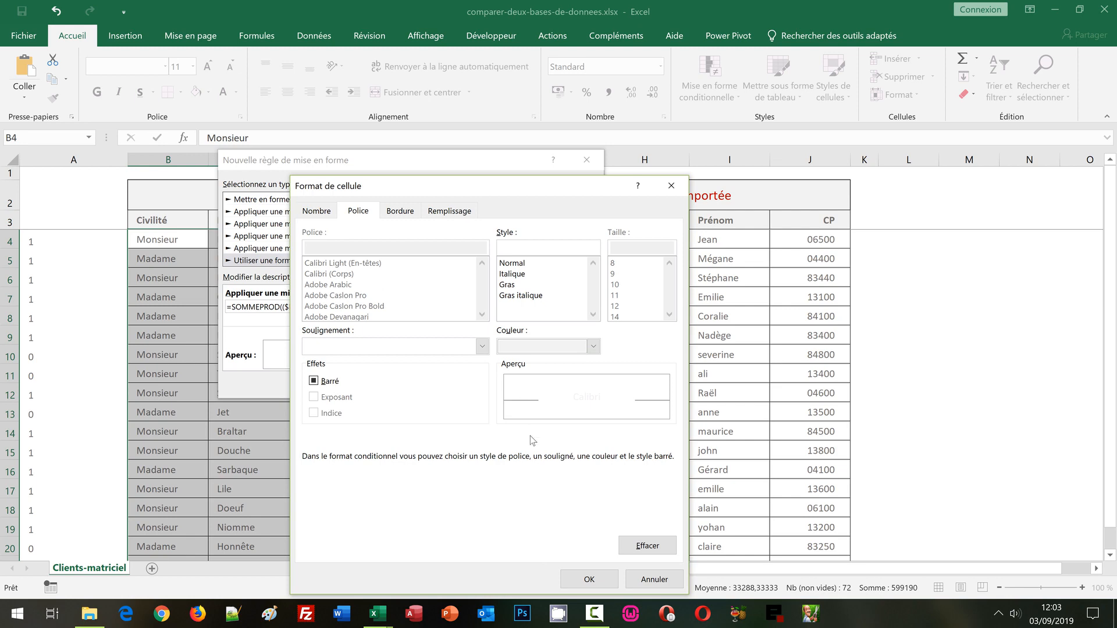
left_click(589, 579)
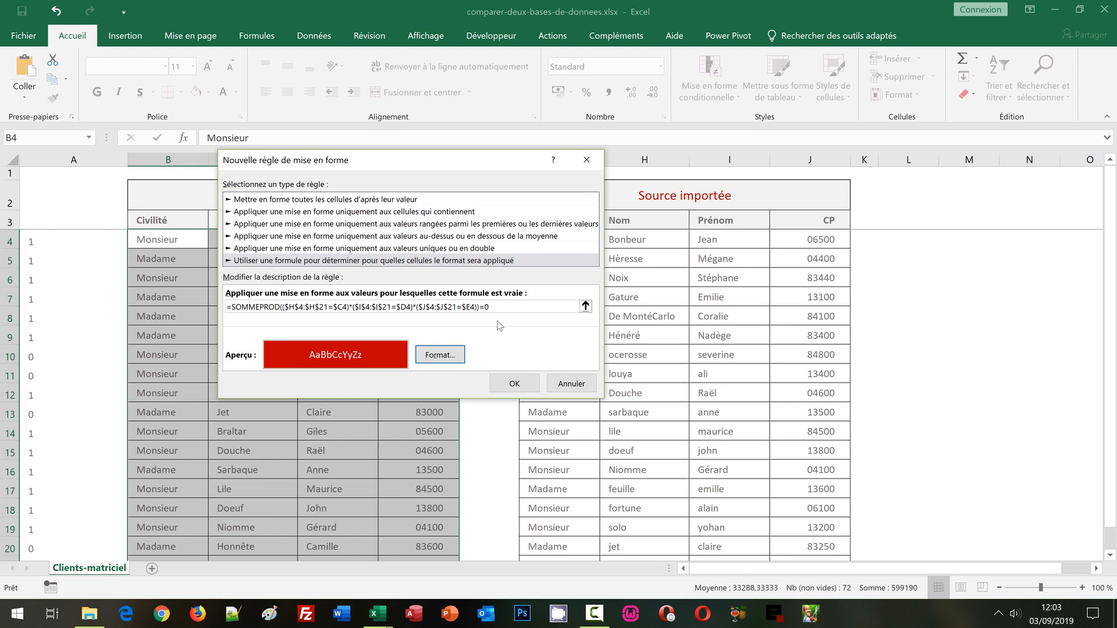
left_click(514, 383)
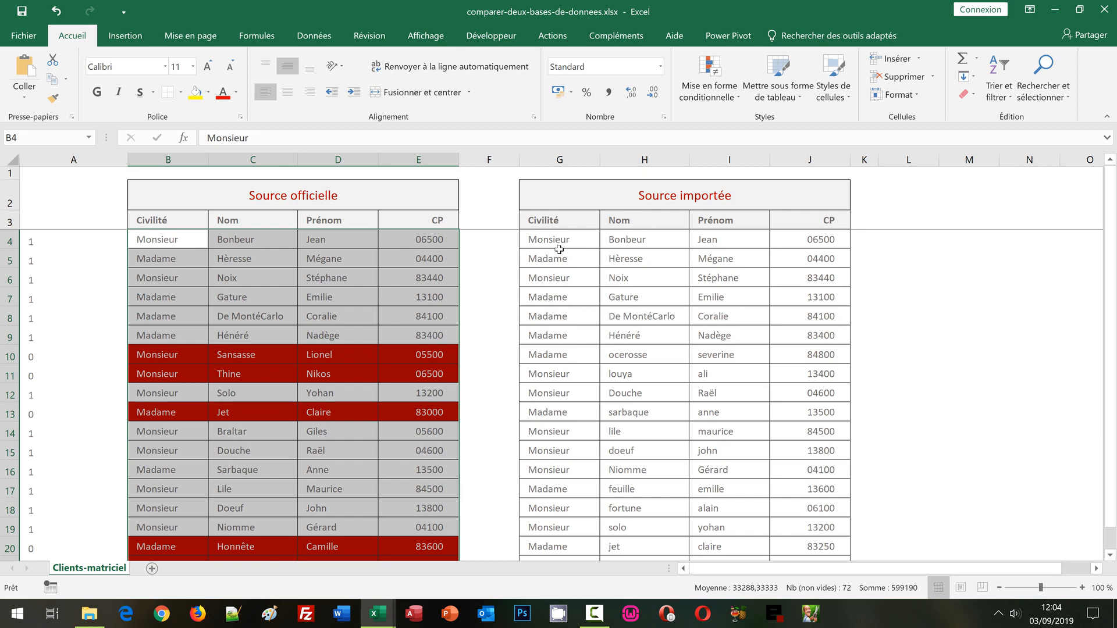
Create a conditional formatting rule for the imported data G4:J21, using a formula to determine which cells are formatted
left_click_drag(549, 240, 806, 563)
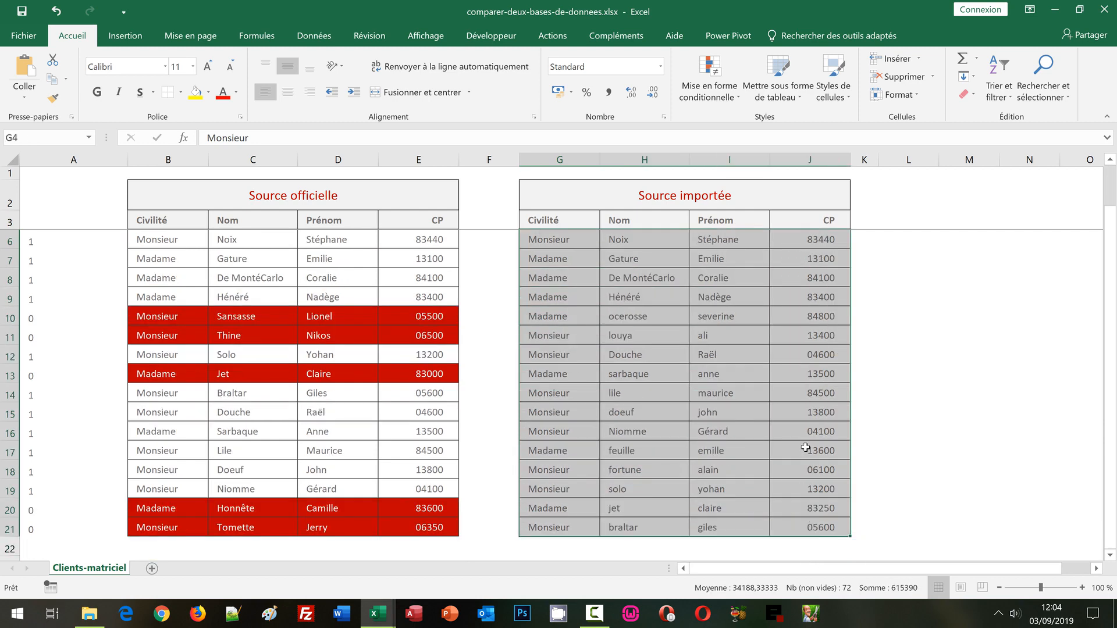
scroll(806, 447, "up", 1)
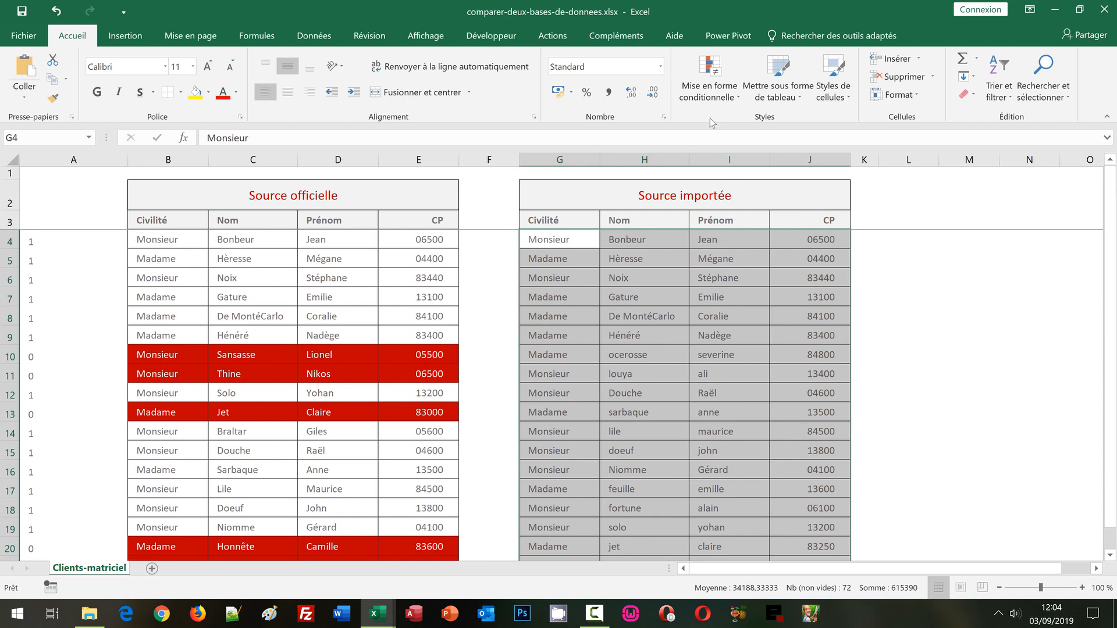
left_click(707, 96)
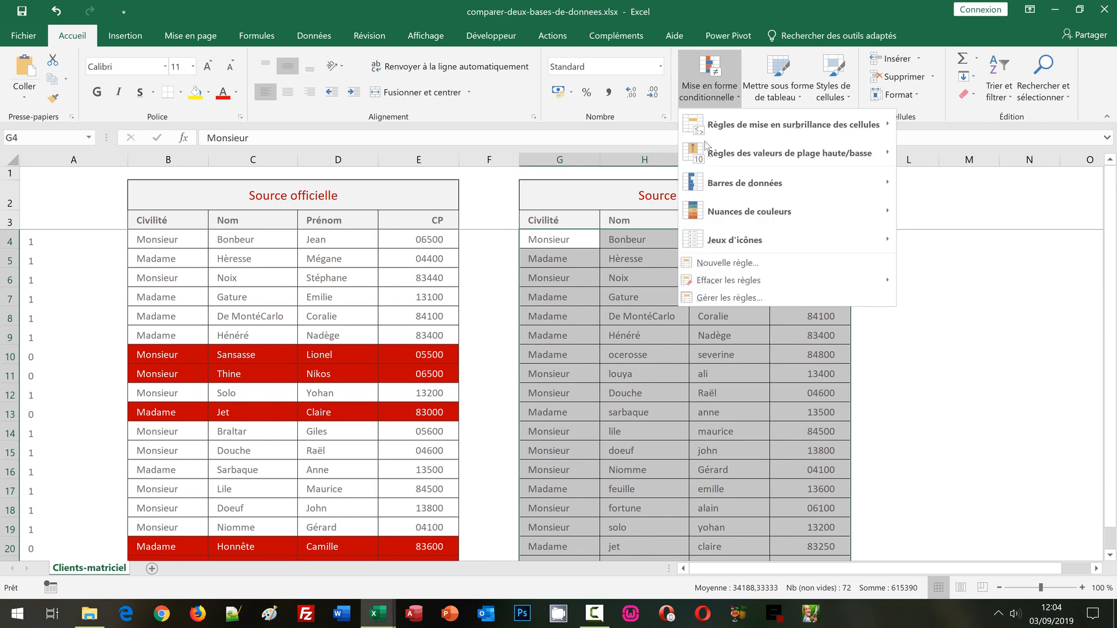
left_click(714, 264)
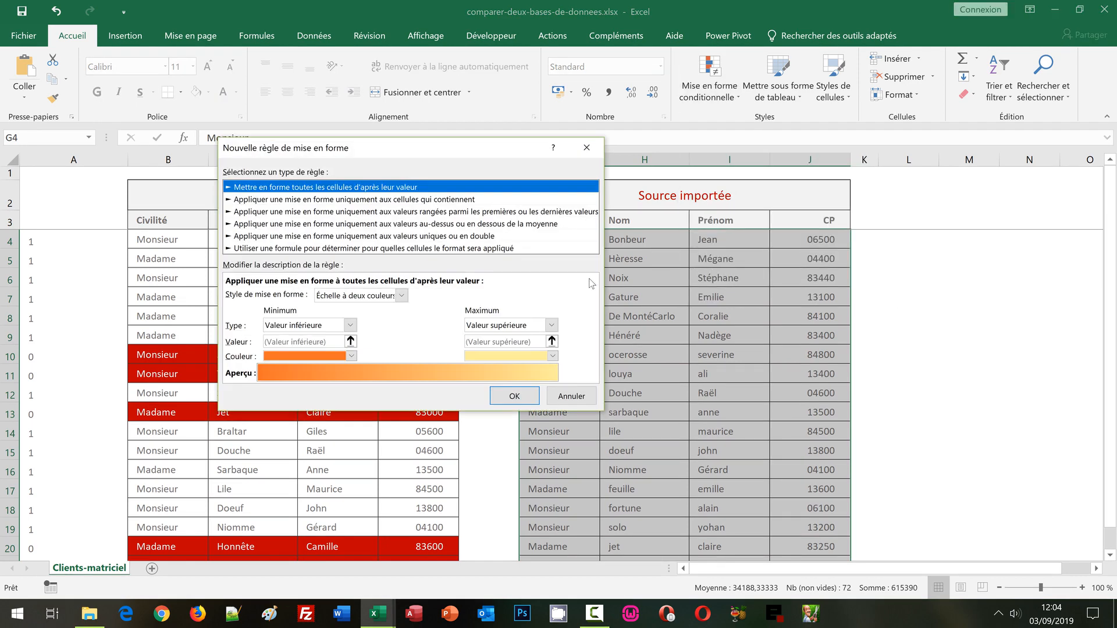
left_click(260, 249)
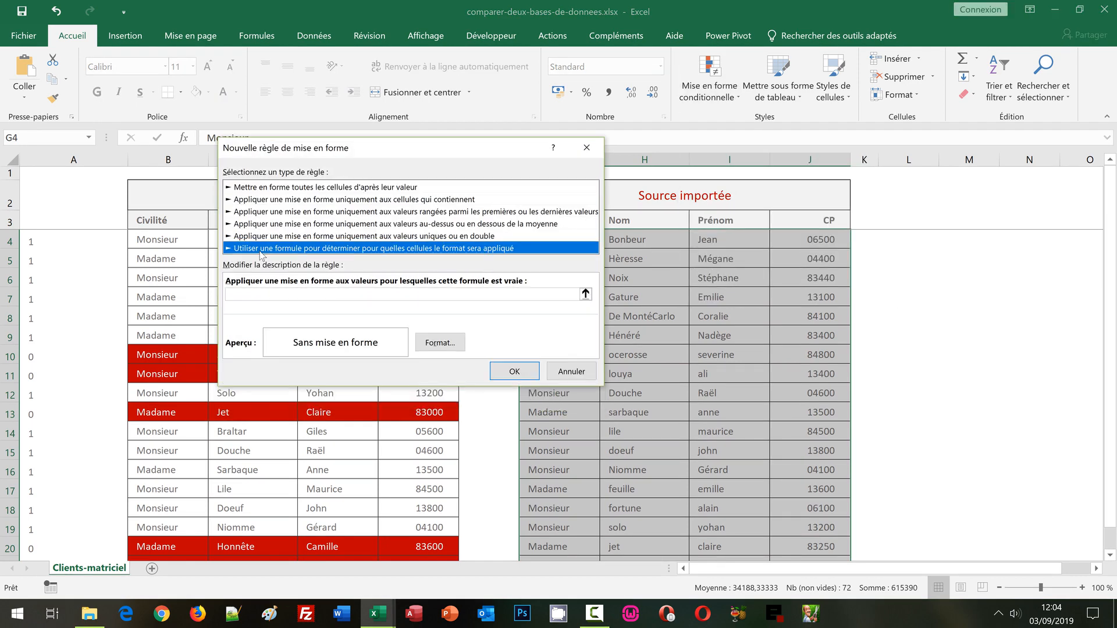
Begin the rule's condition with =SommeProd(($C$4:$C$21=$H4)*( to compare the official surname column with the imported surname
left_click(249, 295)
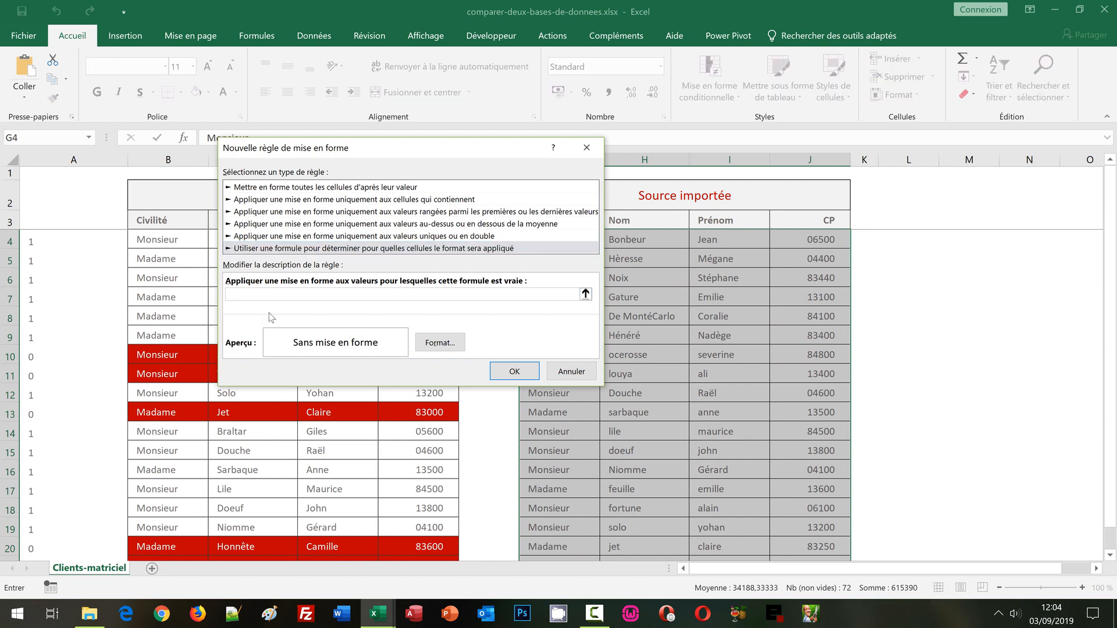
type("=SommeProd(")
type("((")
left_click_drag(444, 153, 722, 250)
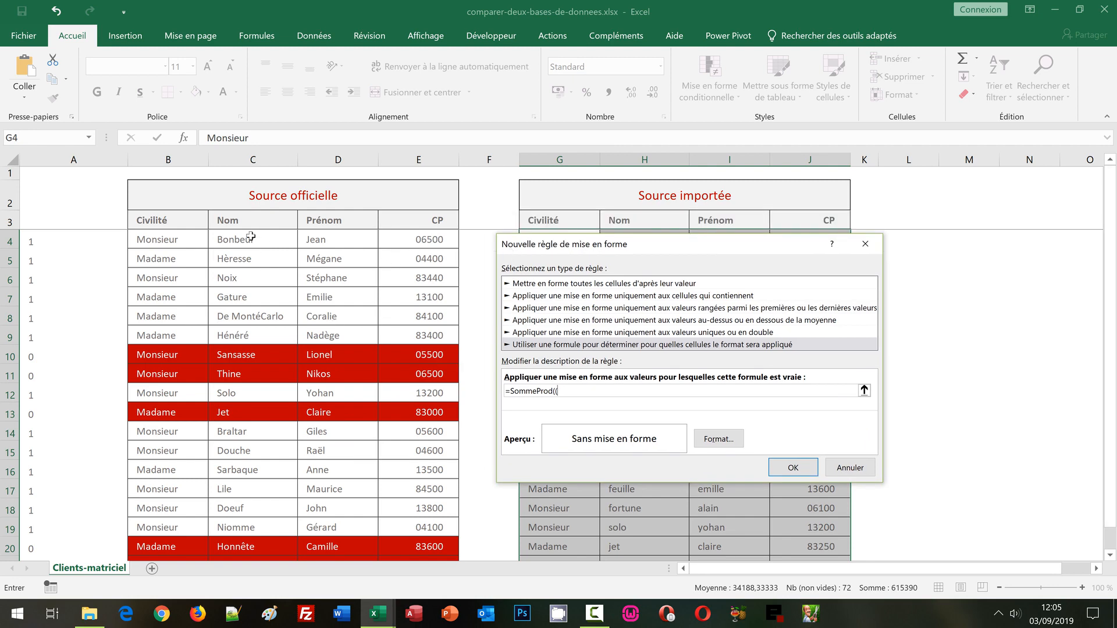
left_click_drag(251, 236, 249, 526)
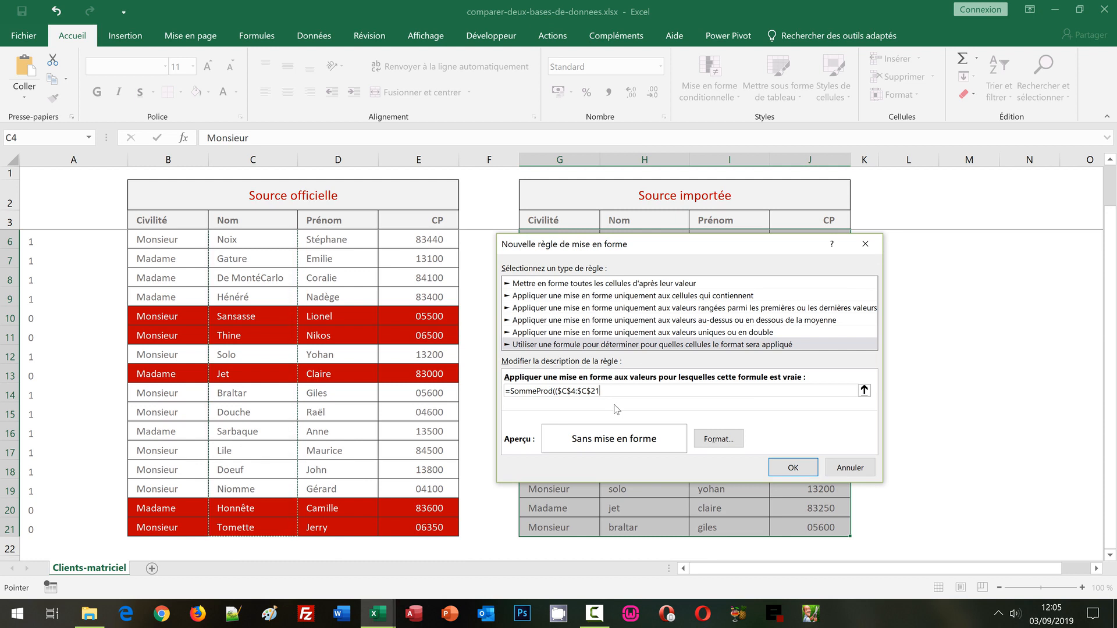
type("=")
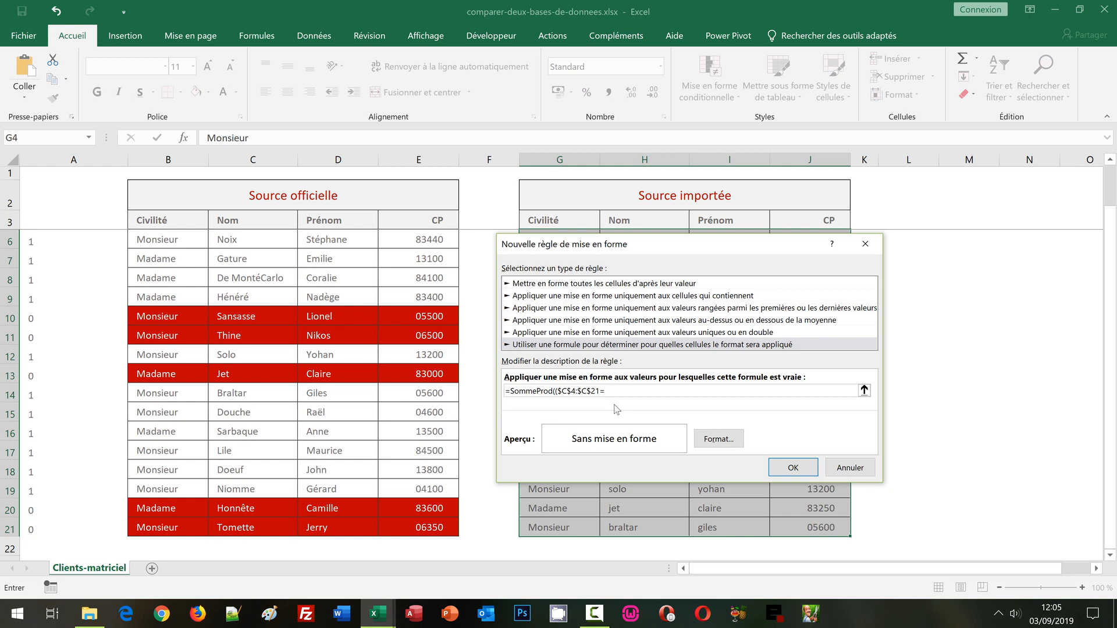
left_click_drag(704, 253, 384, 245)
scroll(1111, 189, "up", 1)
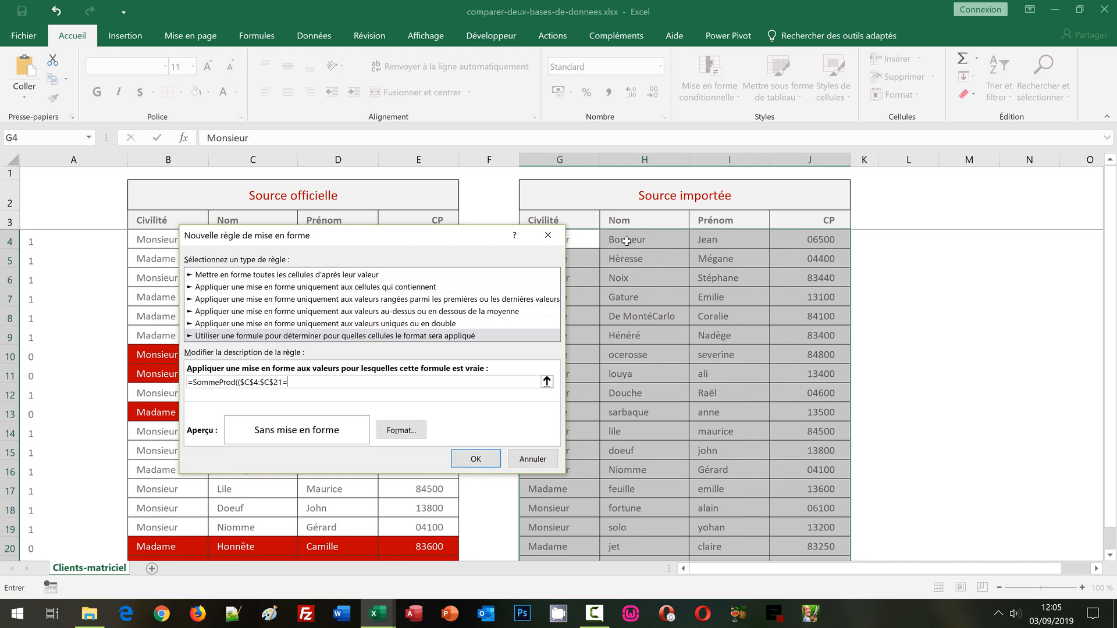
left_click(627, 241)
key("F4")
type(")*(")
Add the first-name criterion $D$4:$D$21=$I4)*( to the rule's SommeProd formula
left_click_drag(418, 242, 742, 272)
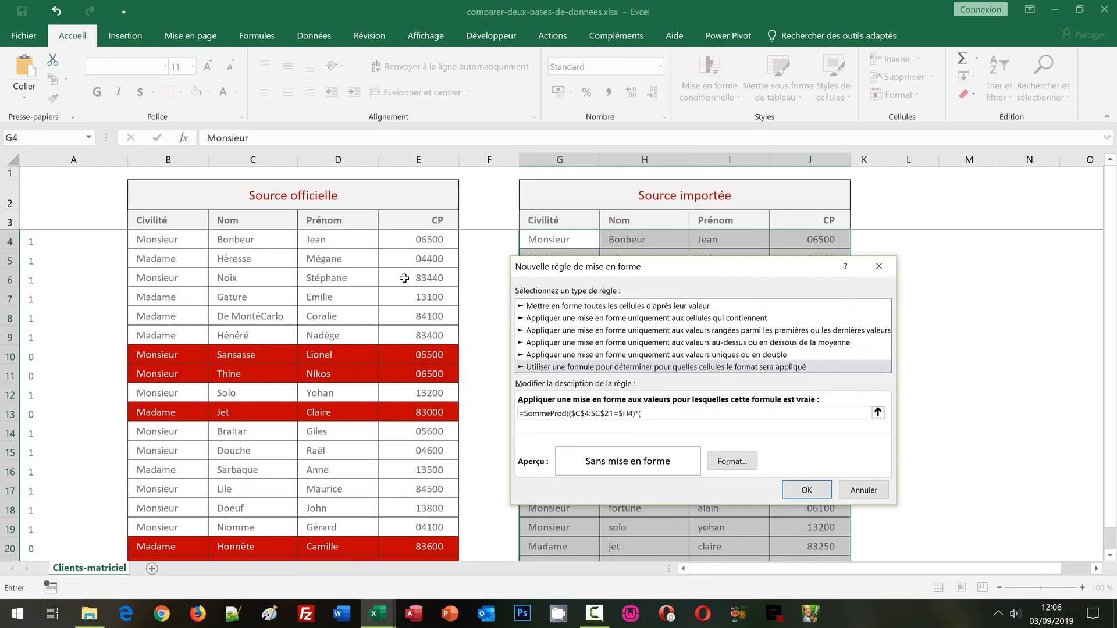
left_click_drag(322, 240, 340, 534)
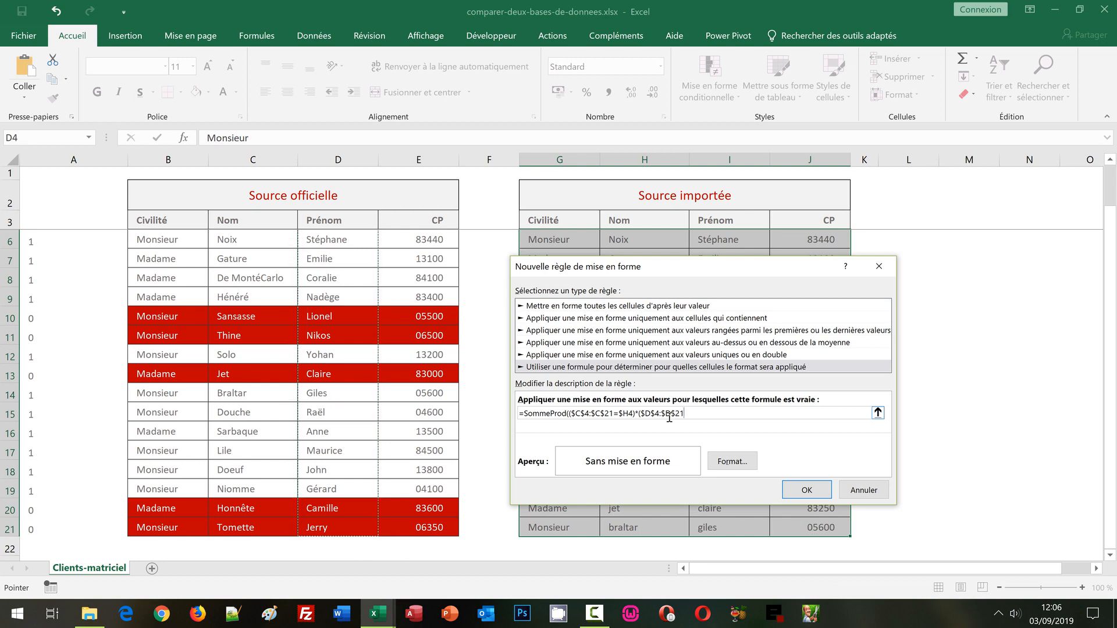
type("=")
scroll(879, 270, "up", 1)
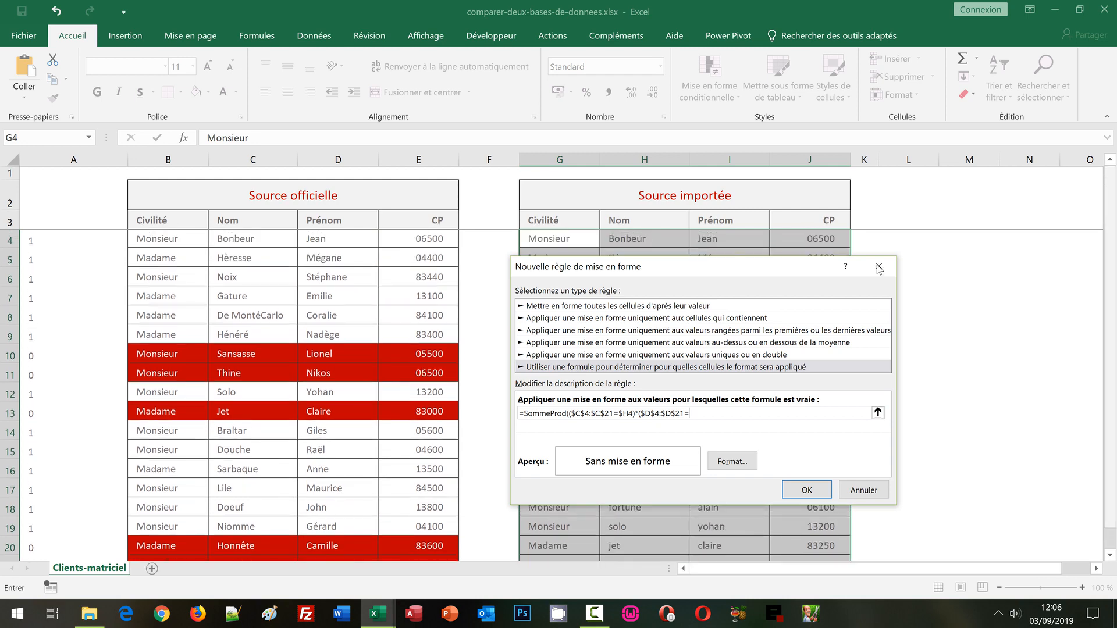
left_click_drag(773, 269, 720, 299)
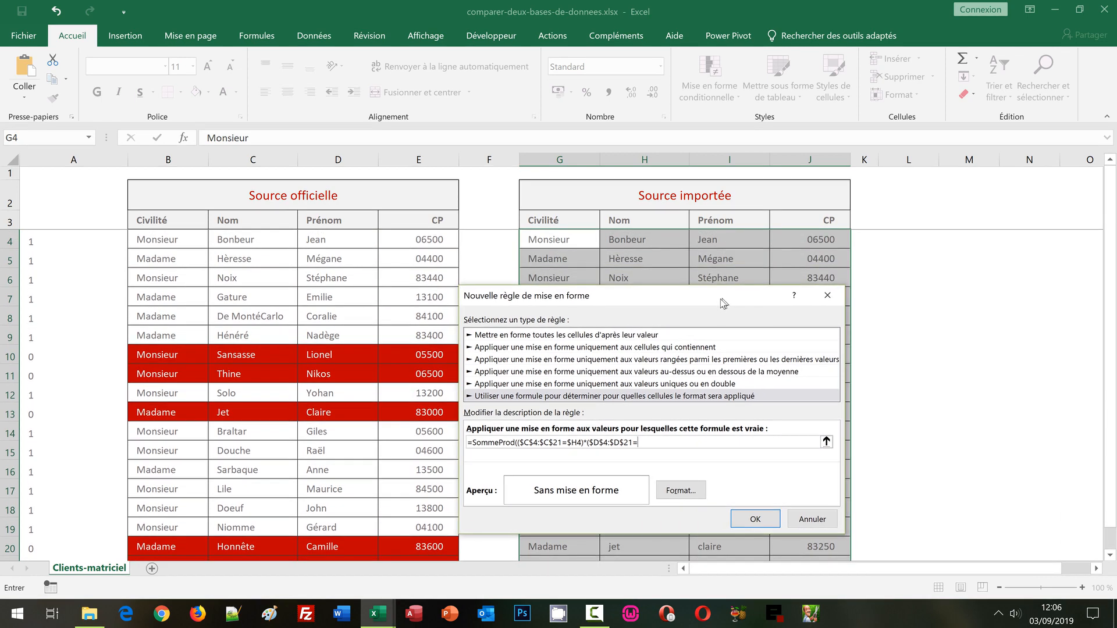
left_click(713, 239)
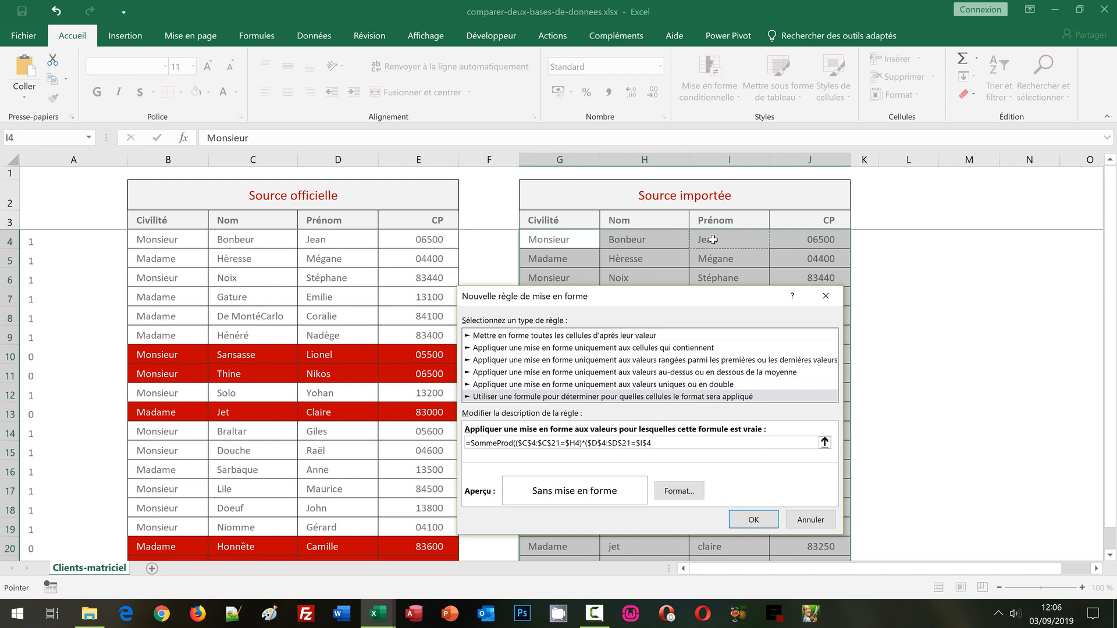
key("F4")
key("F4")
type(")")
type("*(")
Complete the rule's formula with the postcode criterion $E$4:$E$21=$J4)) and the test =0
left_click_drag(414, 234, 429, 527)
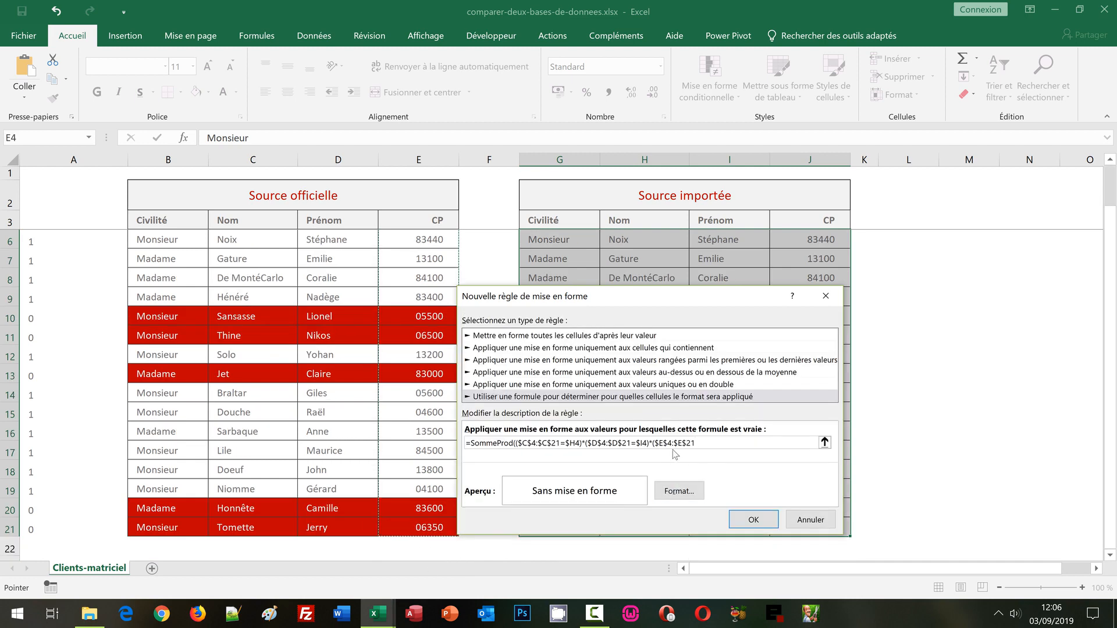
left_click(673, 448)
type("=")
scroll(789, 231, "up", 1)
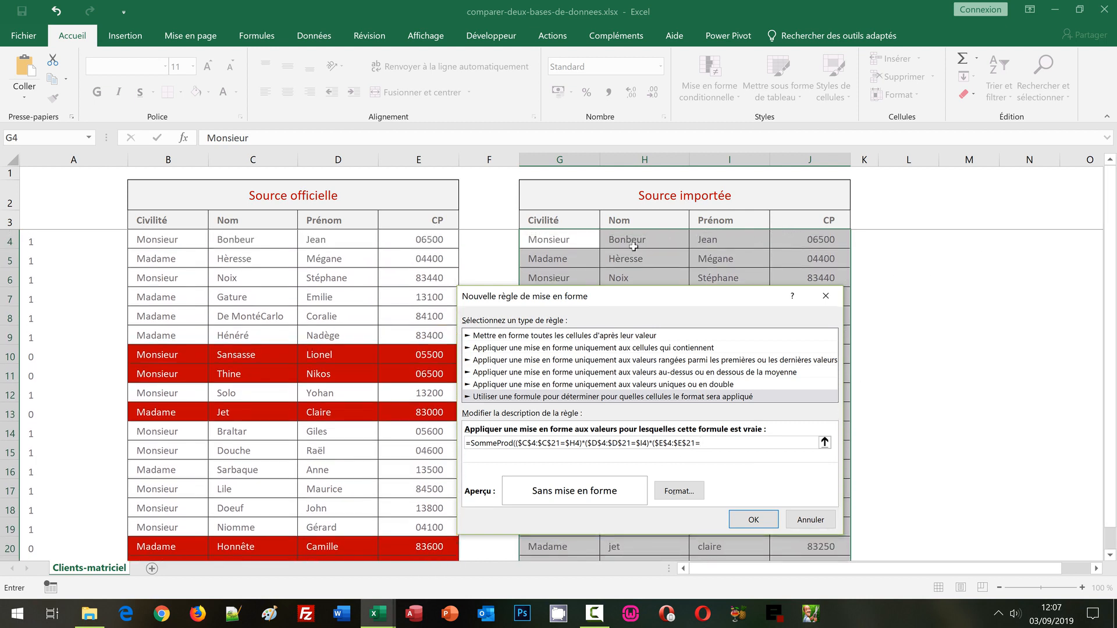
left_click(818, 237)
key("F4")
key("F4")
type("))")
type("=0")
Format the rule with a dark red fill and near-white font colour, apply it to the imported table and deselect the range
left_click(683, 498)
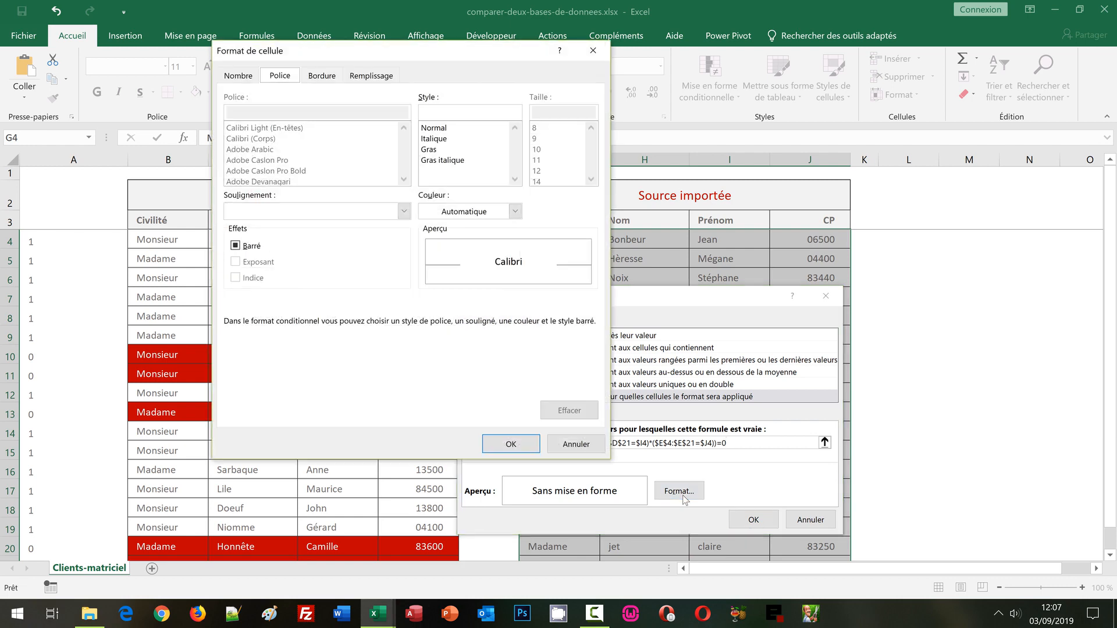
left_click(367, 79)
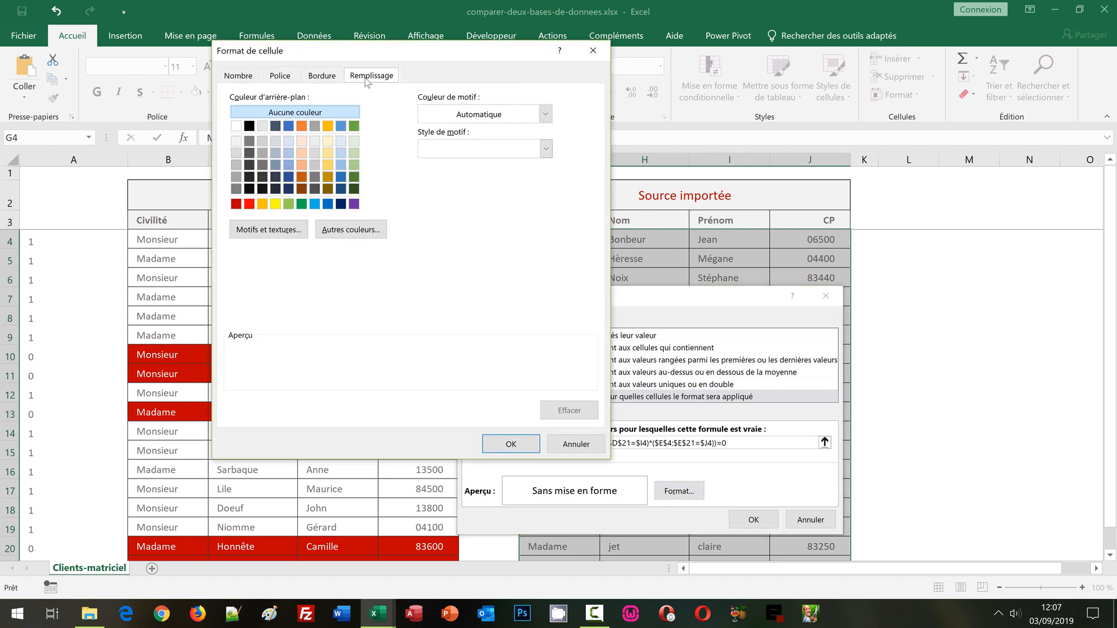
left_click(235, 203)
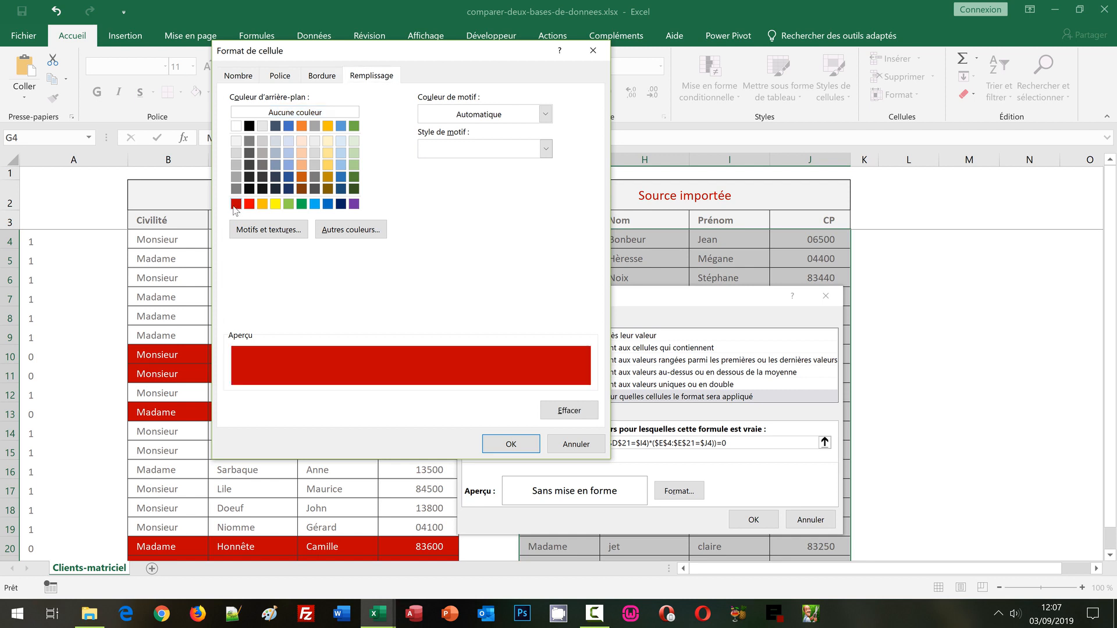
left_click(280, 76)
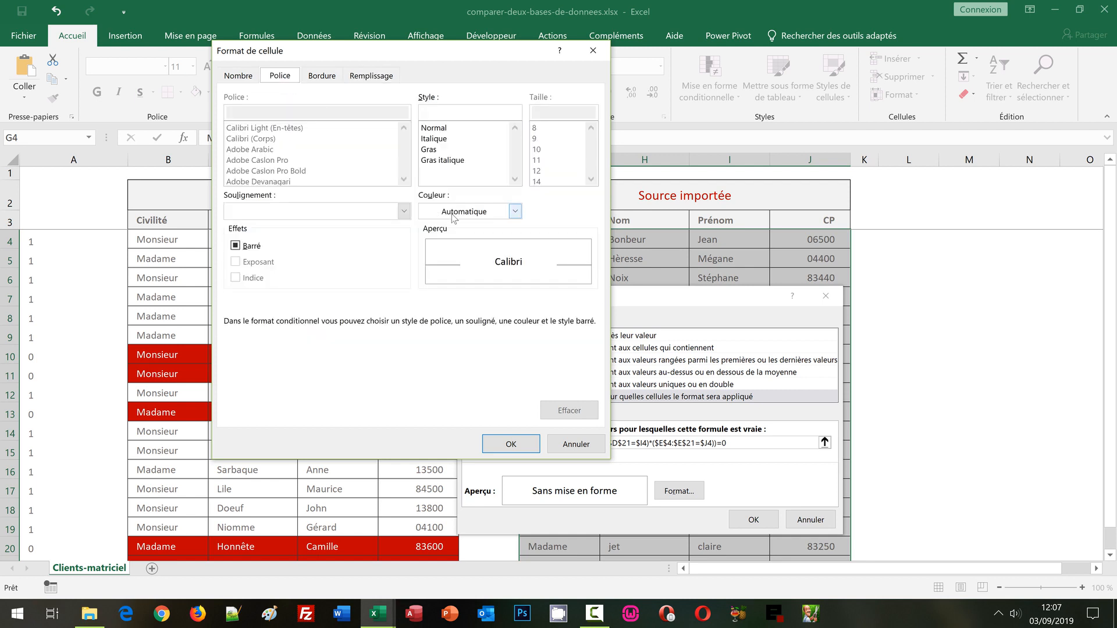
left_click(515, 211)
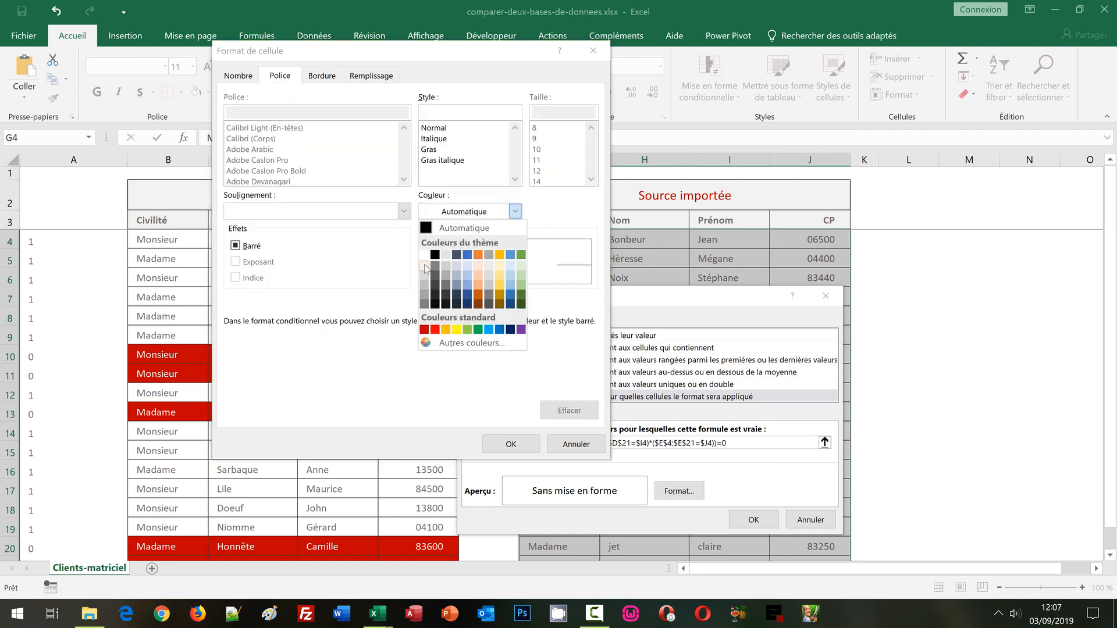
left_click(425, 268)
left_click(506, 444)
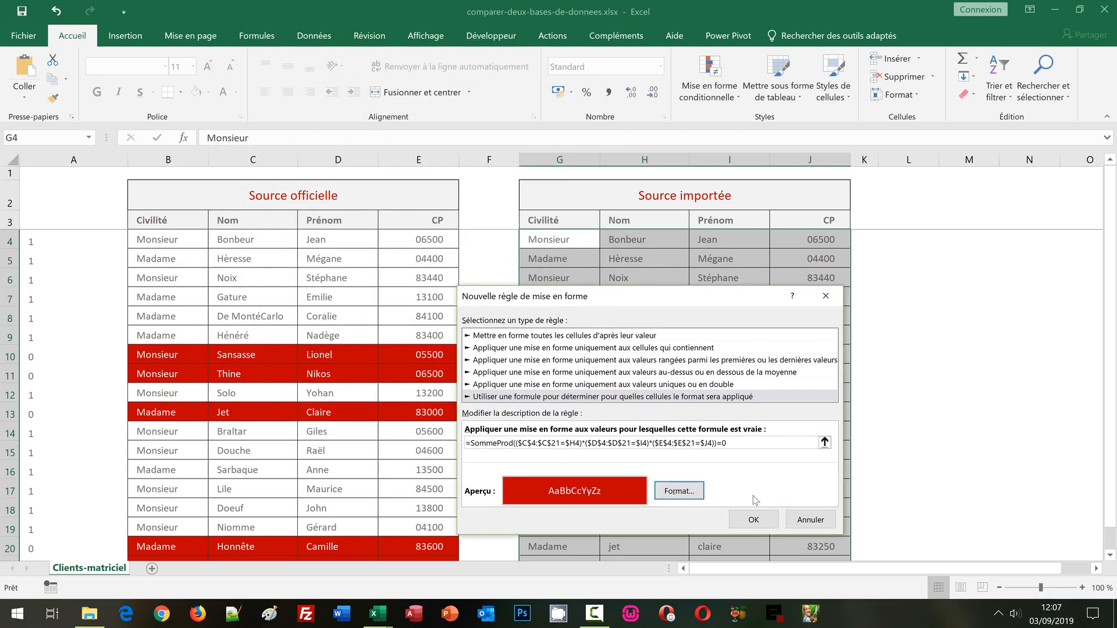
left_click(753, 519)
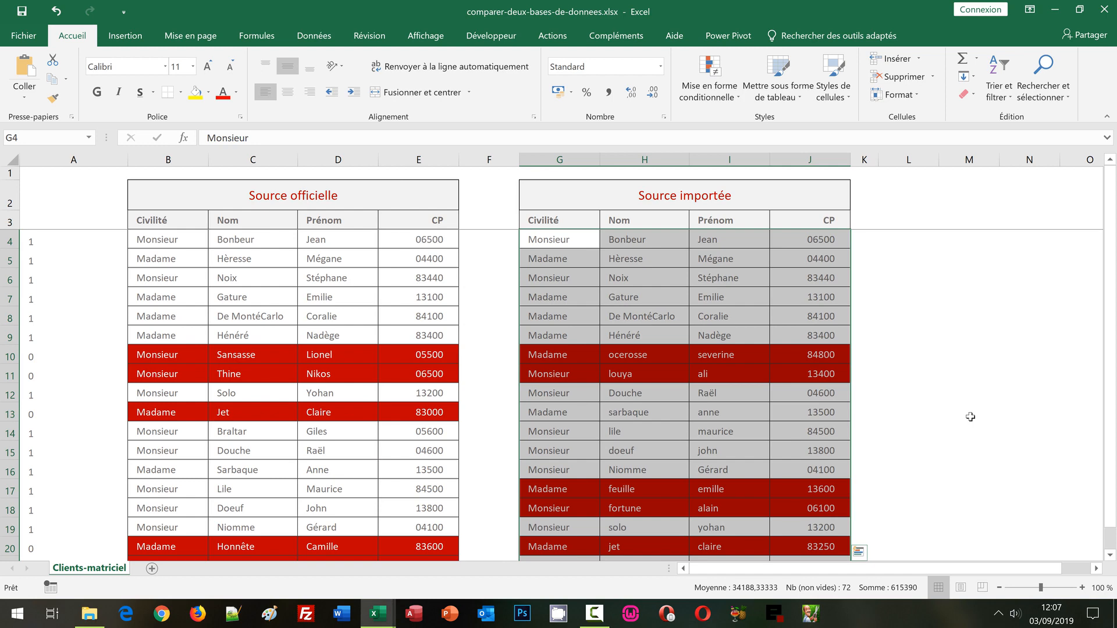
left_click(970, 417)
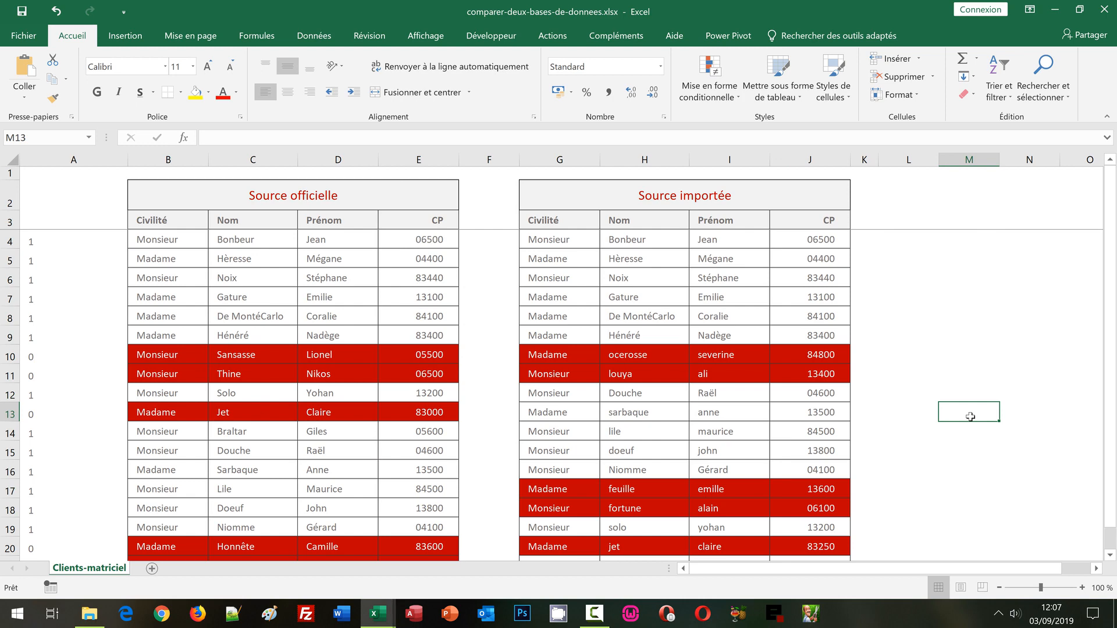